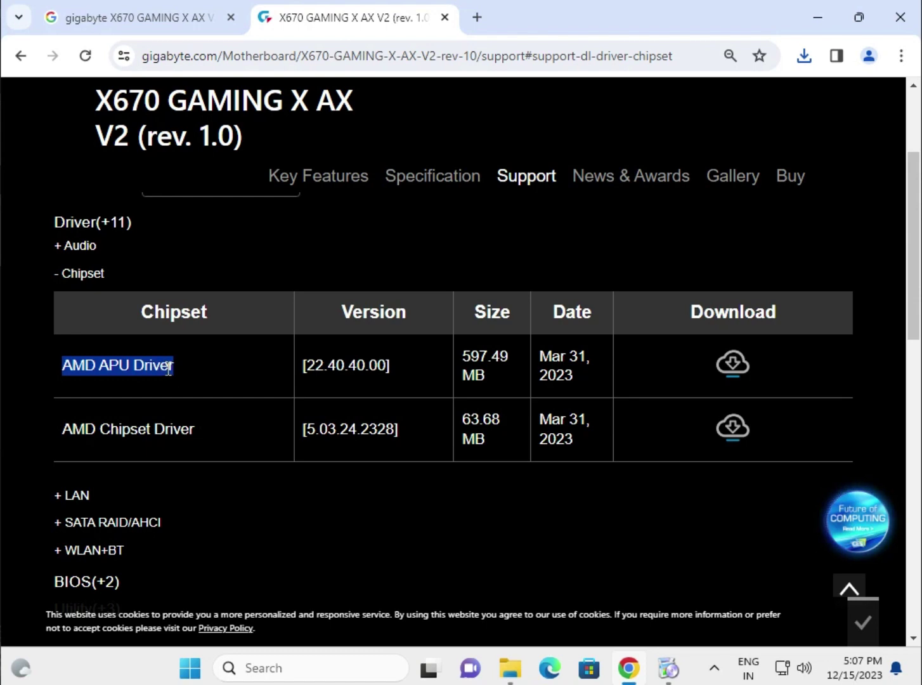
Download the AMD Chipset Driver version 5.03.24.2328 from the Chipset driver list.
left_click_drag(195, 439, 48, 430)
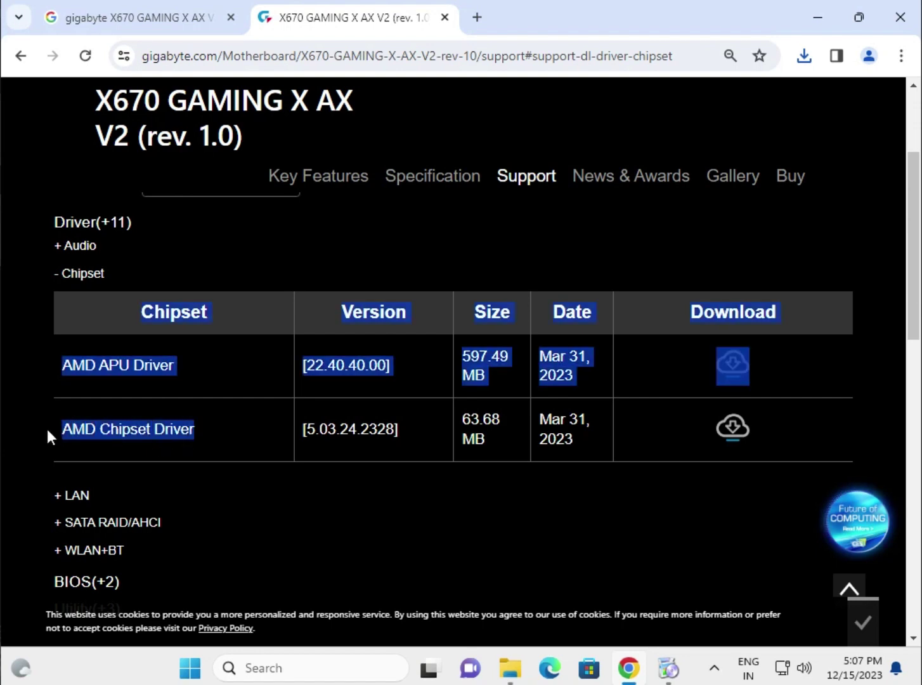
left_click(387, 522)
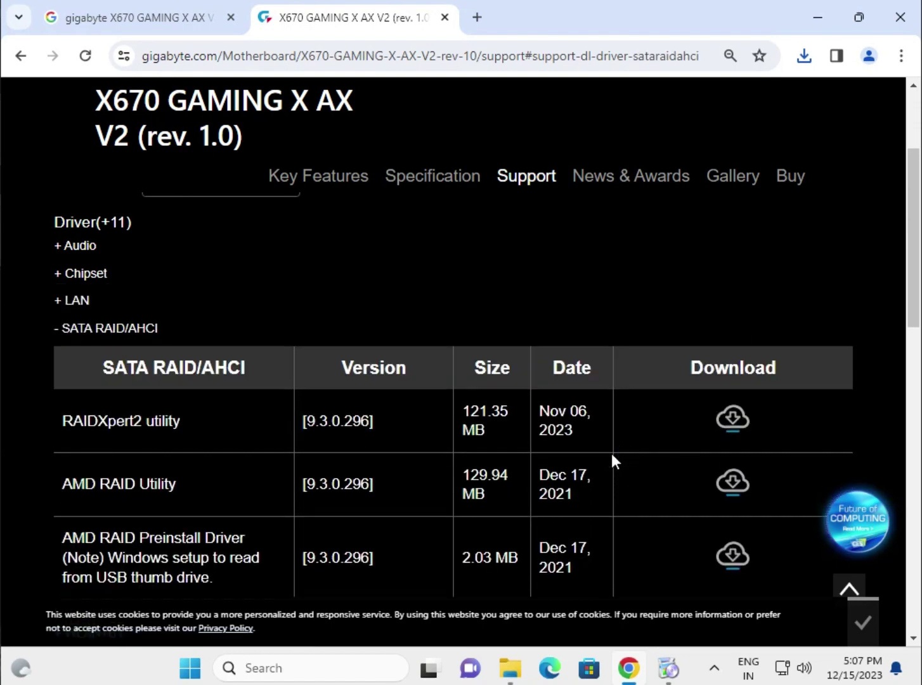
left_click(61, 273)
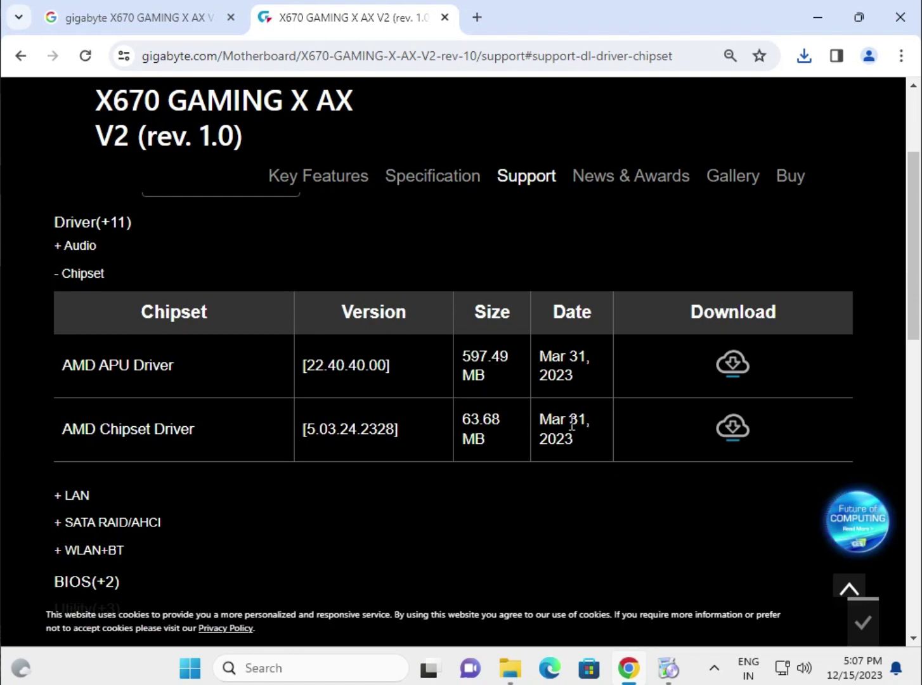
left_click(732, 428)
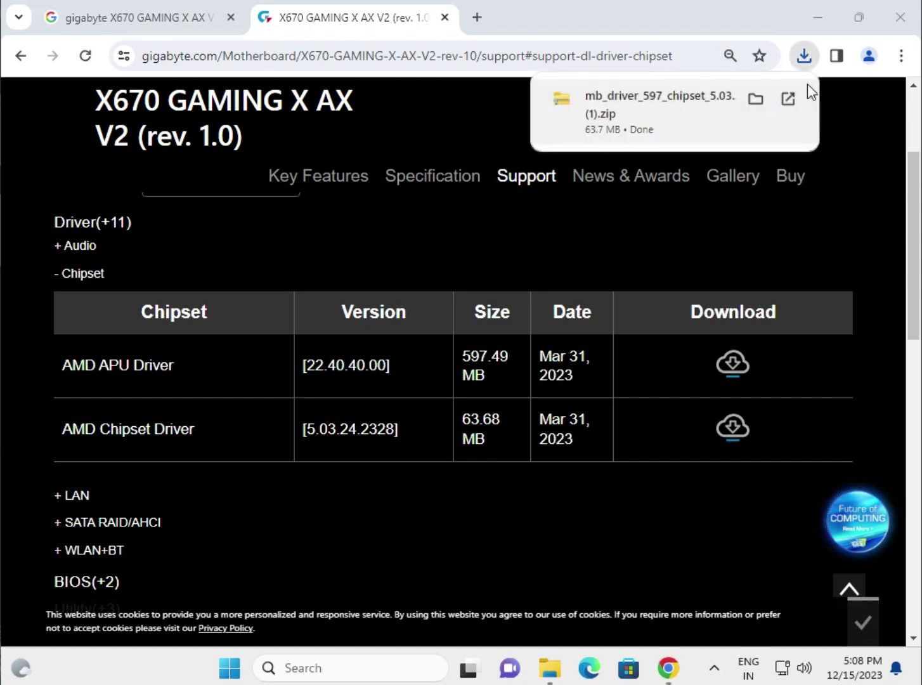
Open the downloaded chipset archive, run the mb_driver_597_chipset_5.03.24.2328 installer and allow it to make changes to the device.
left_click(682, 102)
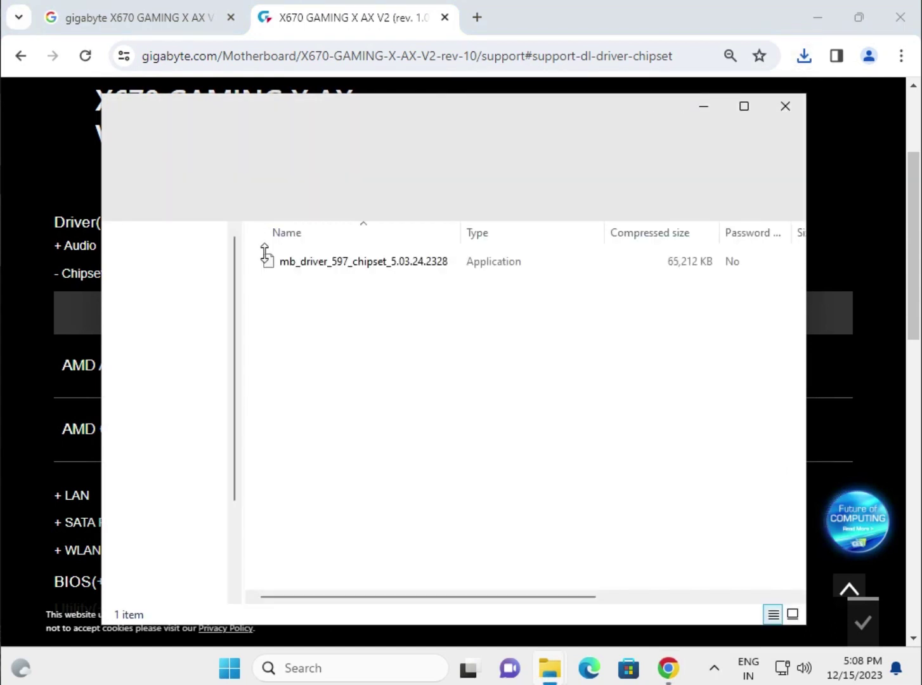
left_click(342, 271)
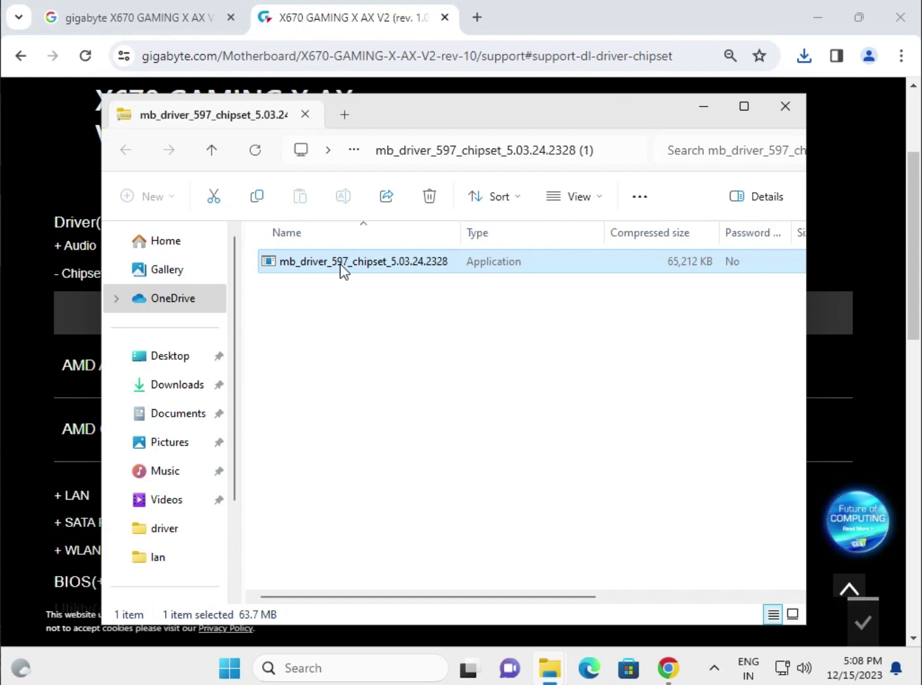
double_click(342, 268)
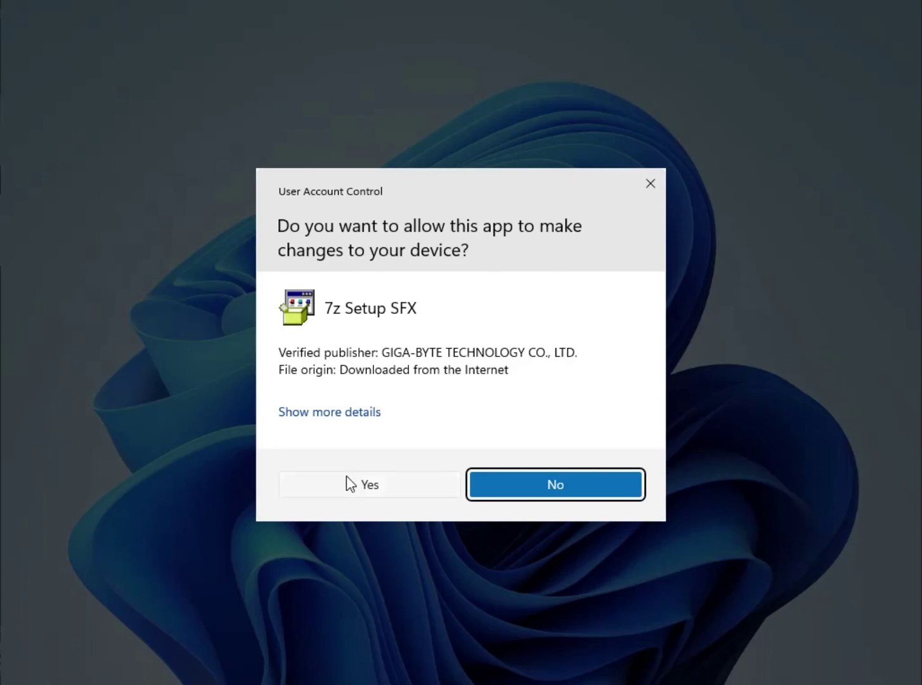
left_click(353, 486)
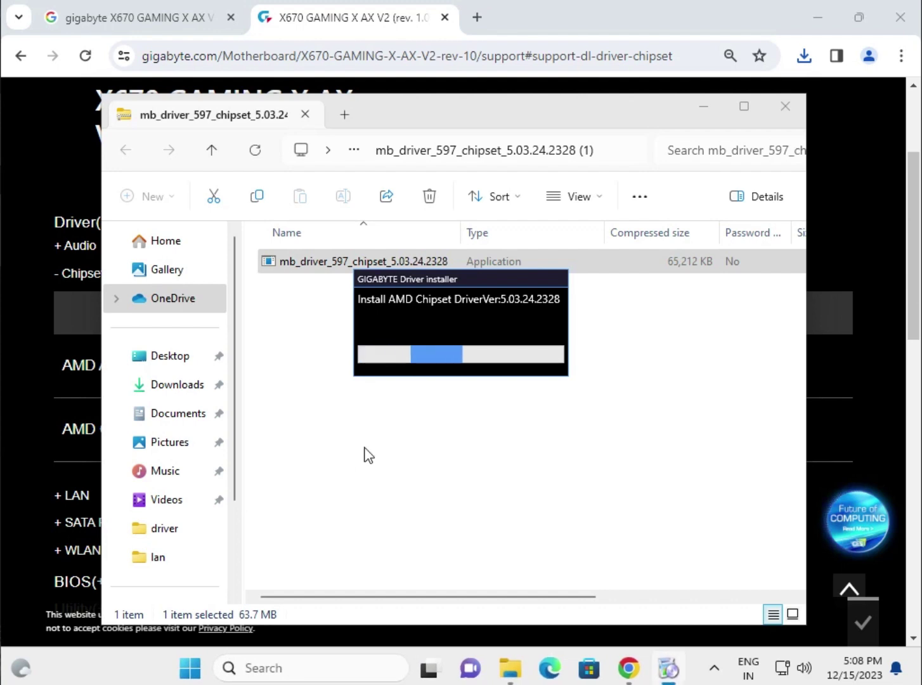
Return to the support page, download the Realtek LAN Driver version 1168.007.0318.2022 from the LAN list, and close its installer window.
left_click(878, 370)
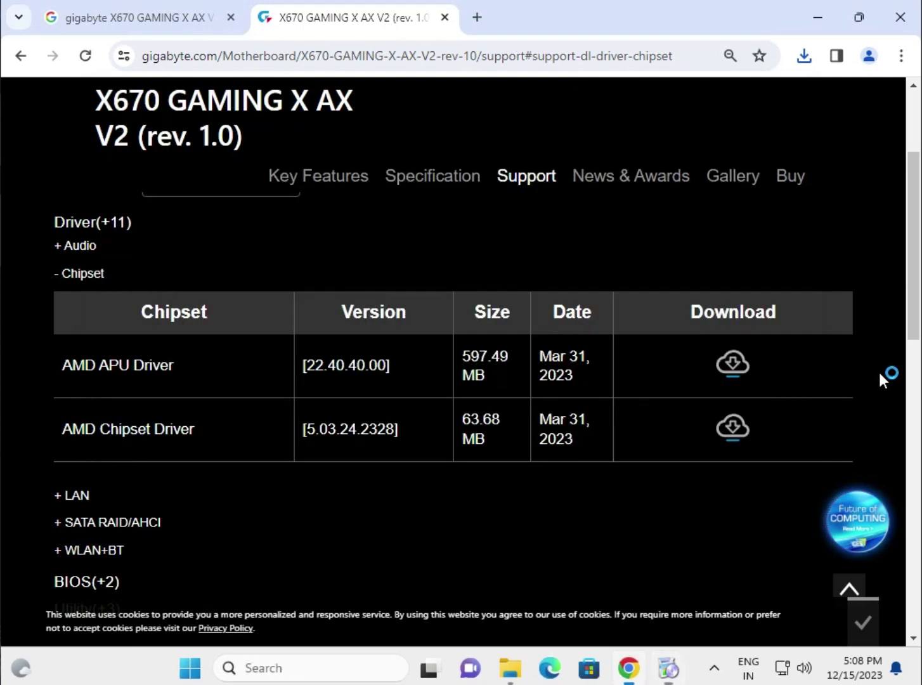
left_click(69, 494)
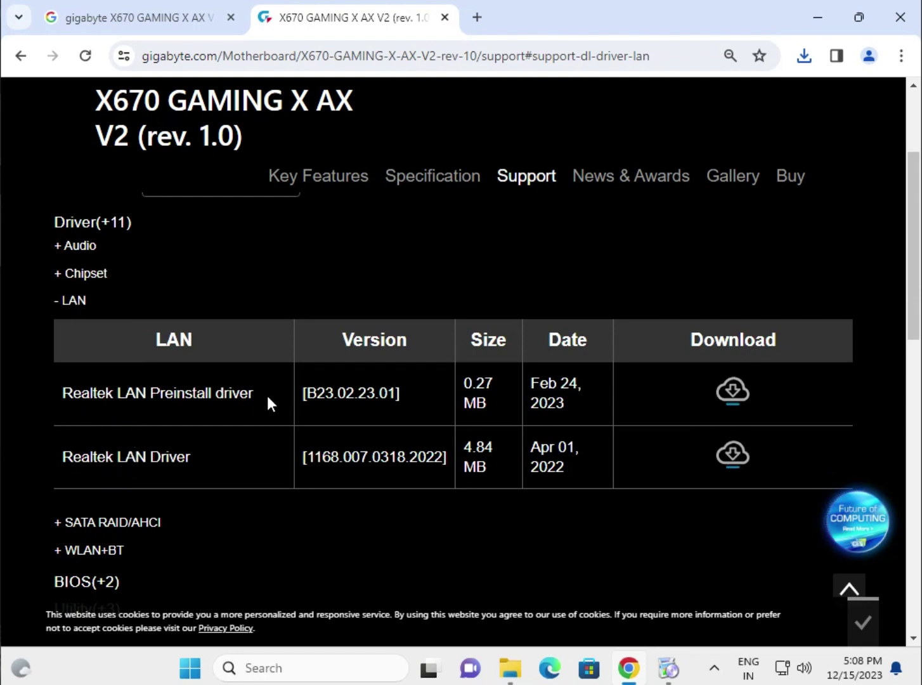
left_click_drag(264, 393, 64, 396)
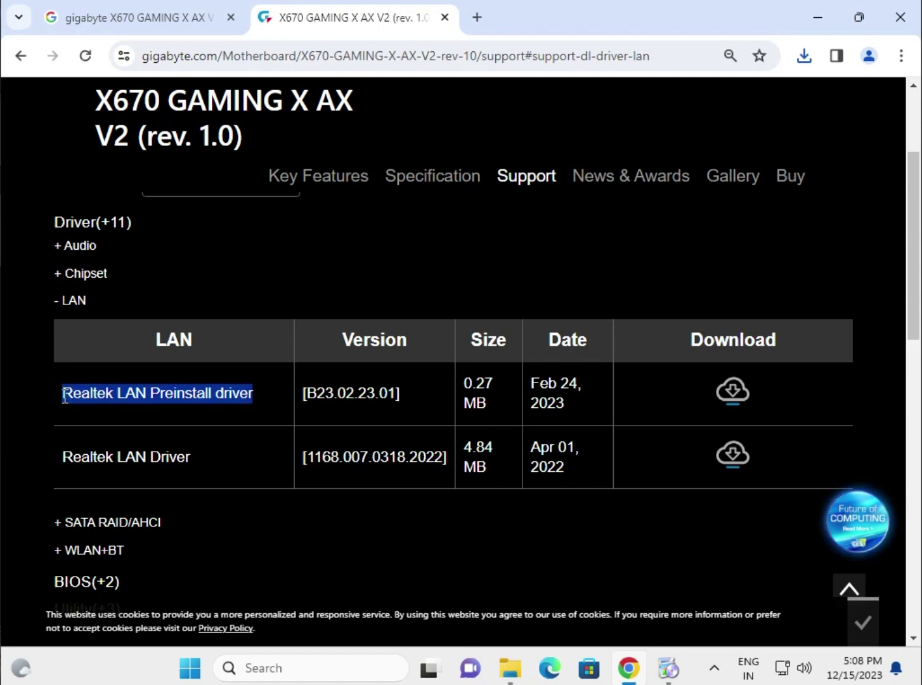
left_click(62, 464)
left_click_drag(63, 464, 193, 465)
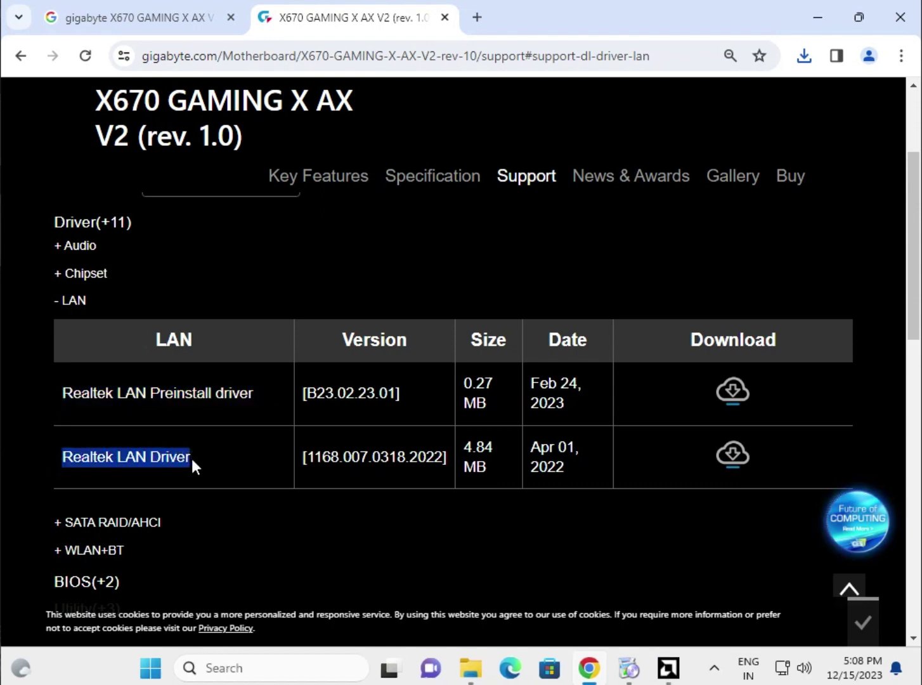
left_click(736, 455)
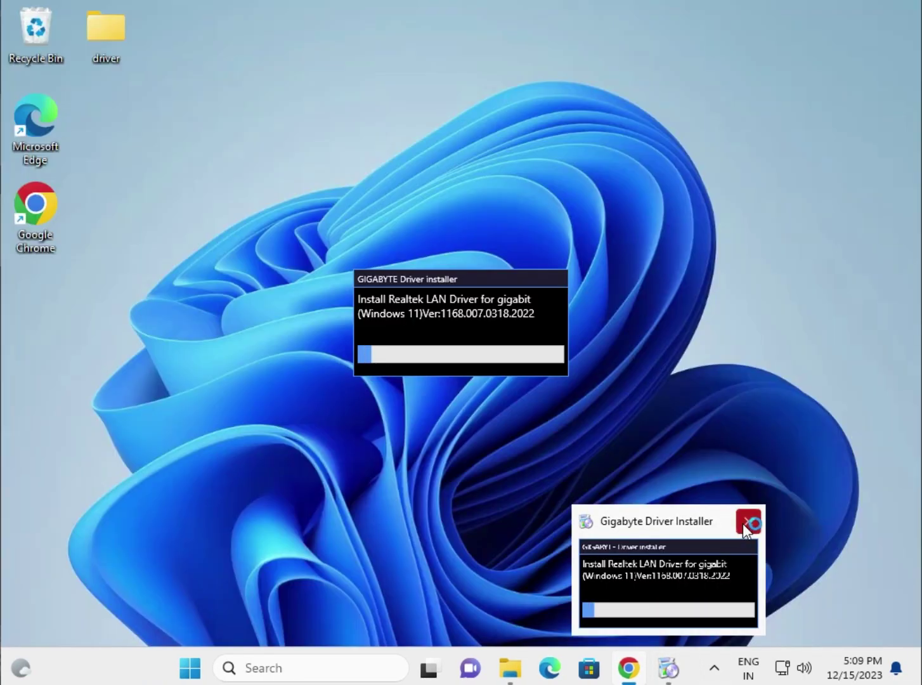
left_click(742, 523)
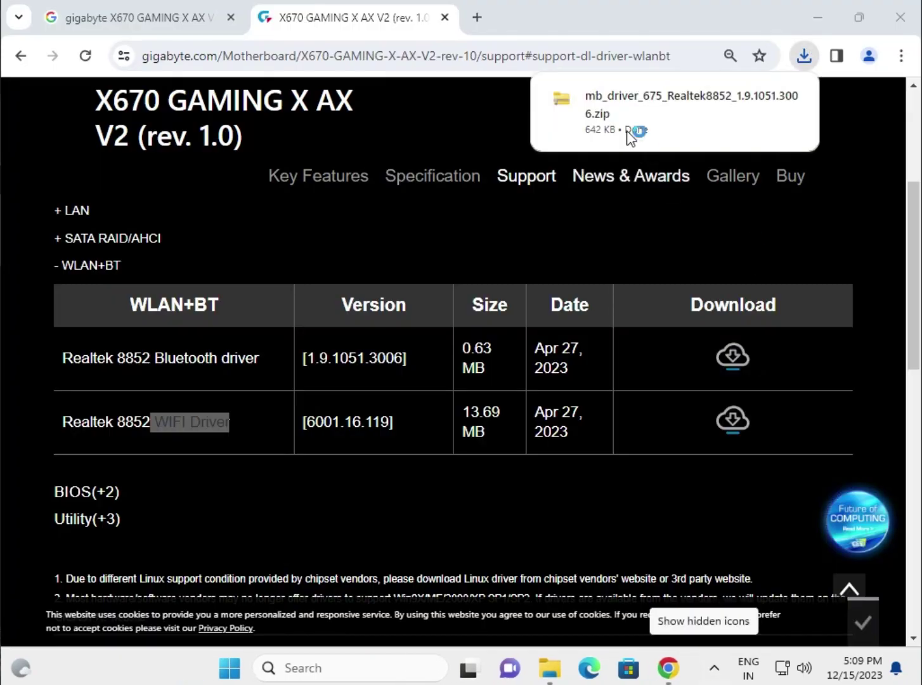
Run the Bluetooth driver installer 675_1.9.1051.3006_DCHSETUP from its downloaded archive and allow it to make changes.
left_click(637, 102)
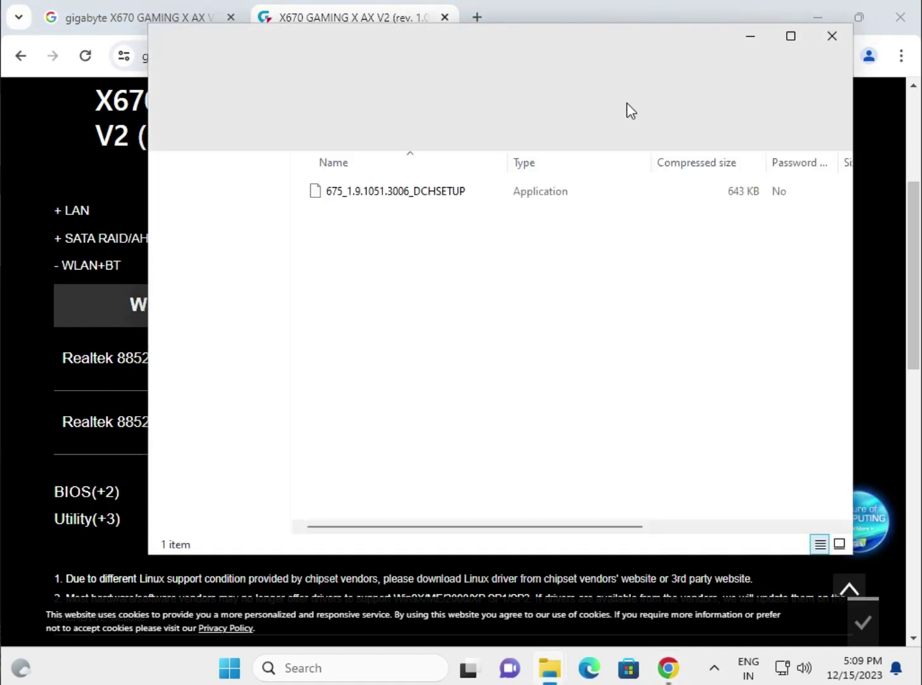
double_click(404, 196)
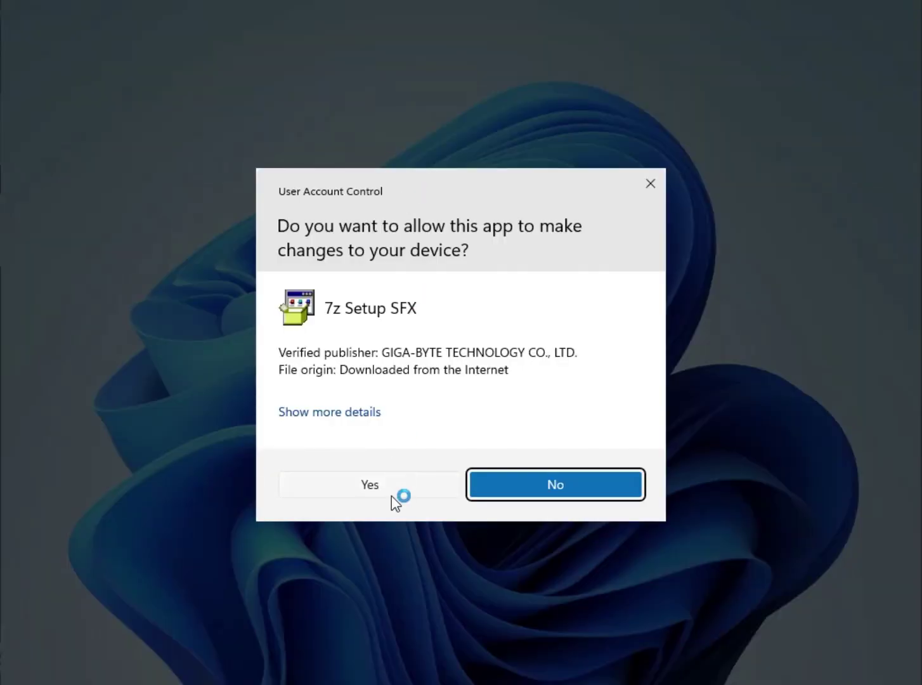
left_click(391, 494)
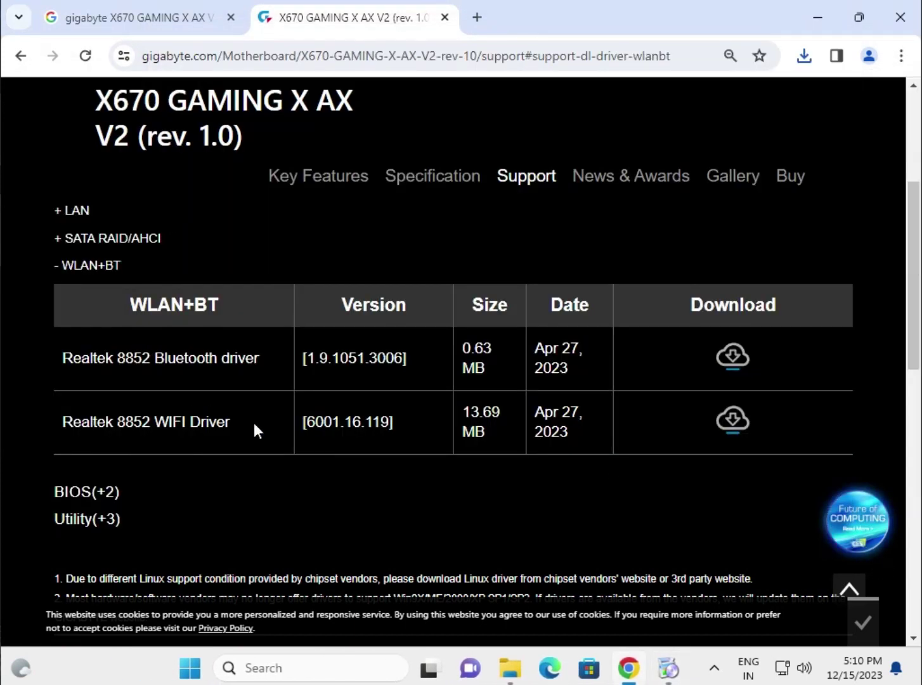
Download the Realtek 8852 WIFI Driver and run 674_6001.16.119.0_SETUP from its archive, allowing it to make changes.
left_click_drag(220, 417, 167, 418)
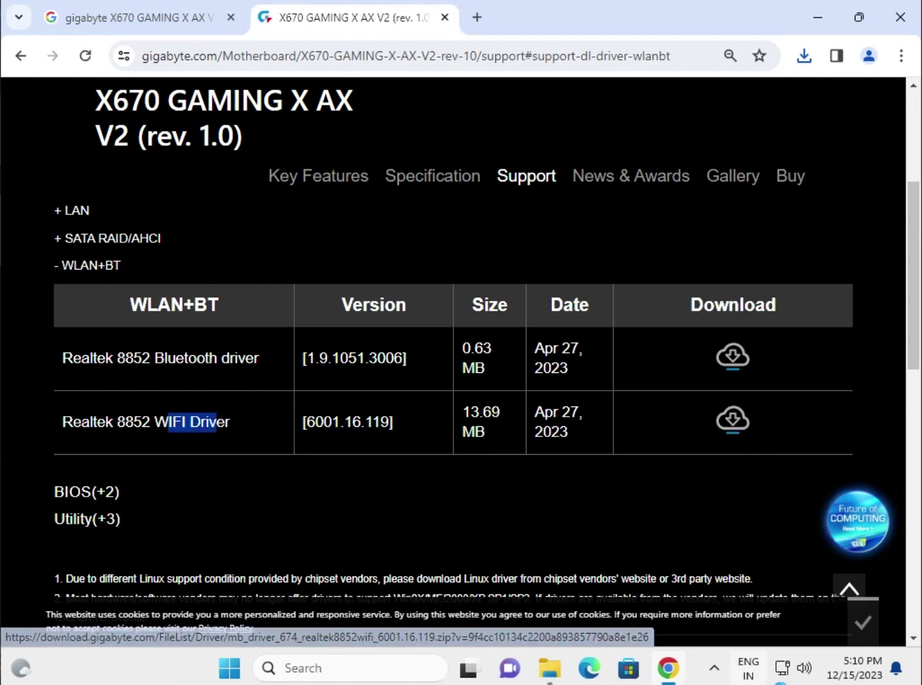
left_click(733, 420)
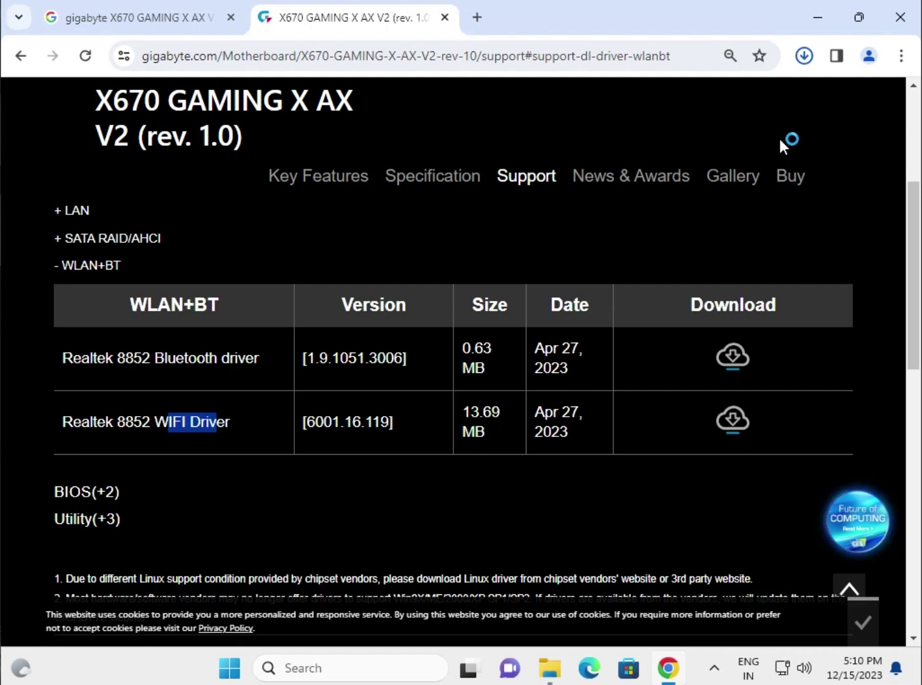
left_click(654, 99)
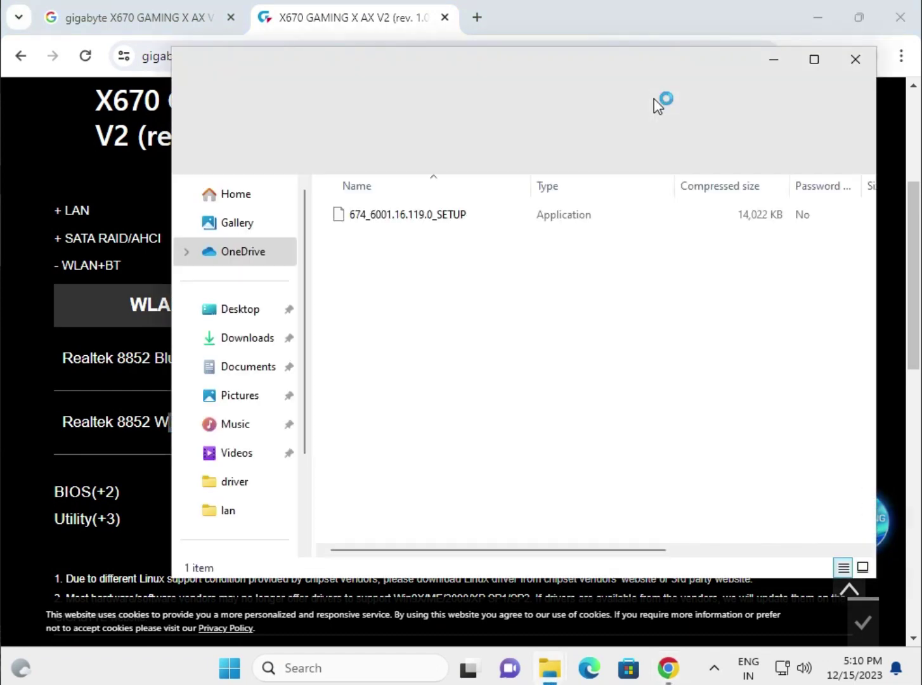
left_click(426, 216)
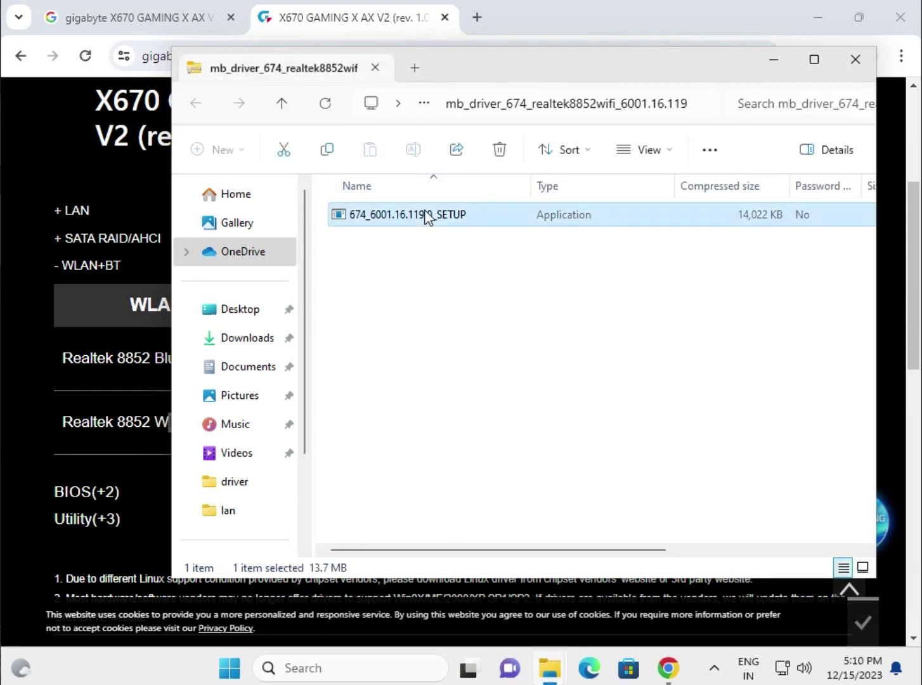
double_click(426, 216)
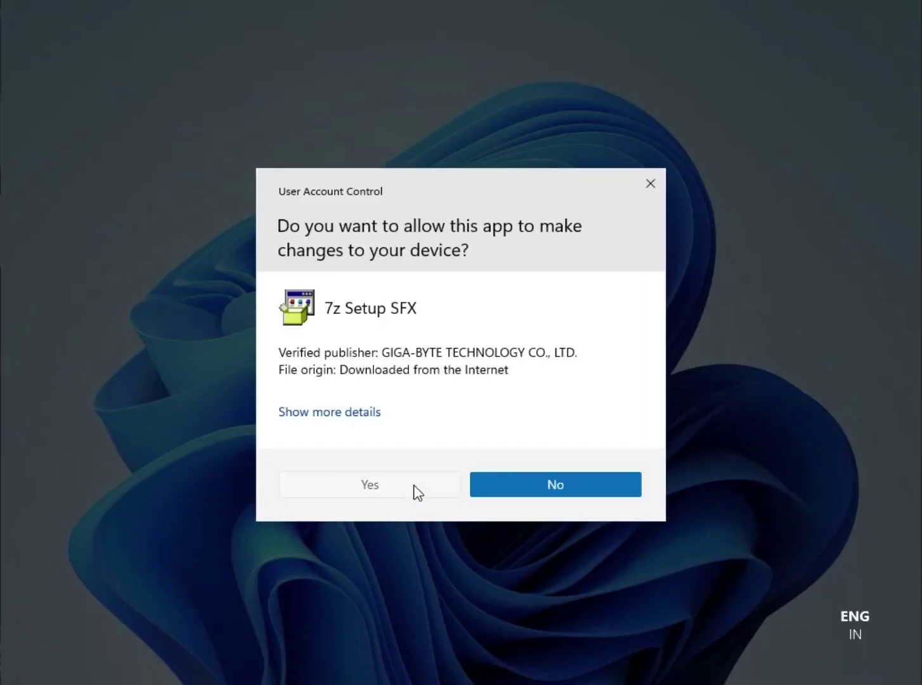
left_click(414, 485)
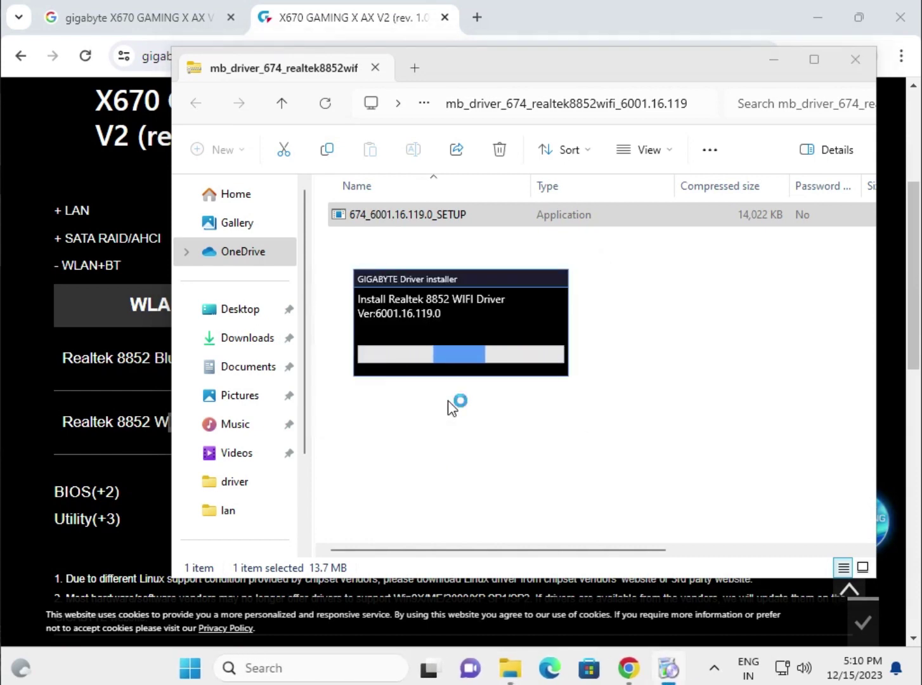
Examine the BIOS downloads on the support page, including the AMD AGESA version in the F20a description, and return to the Driver section.
left_click(894, 372)
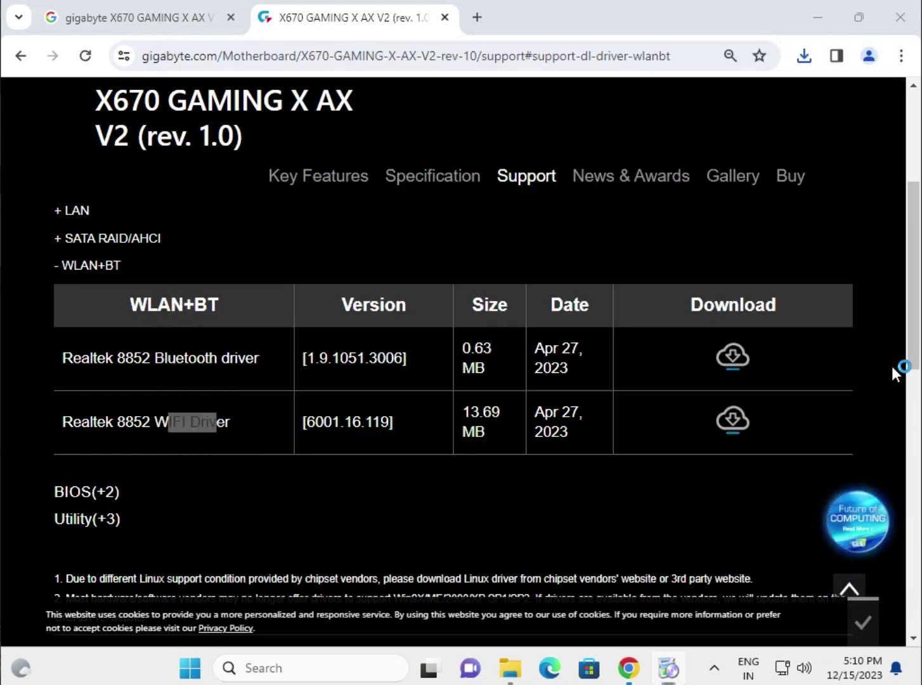
left_click(83, 493)
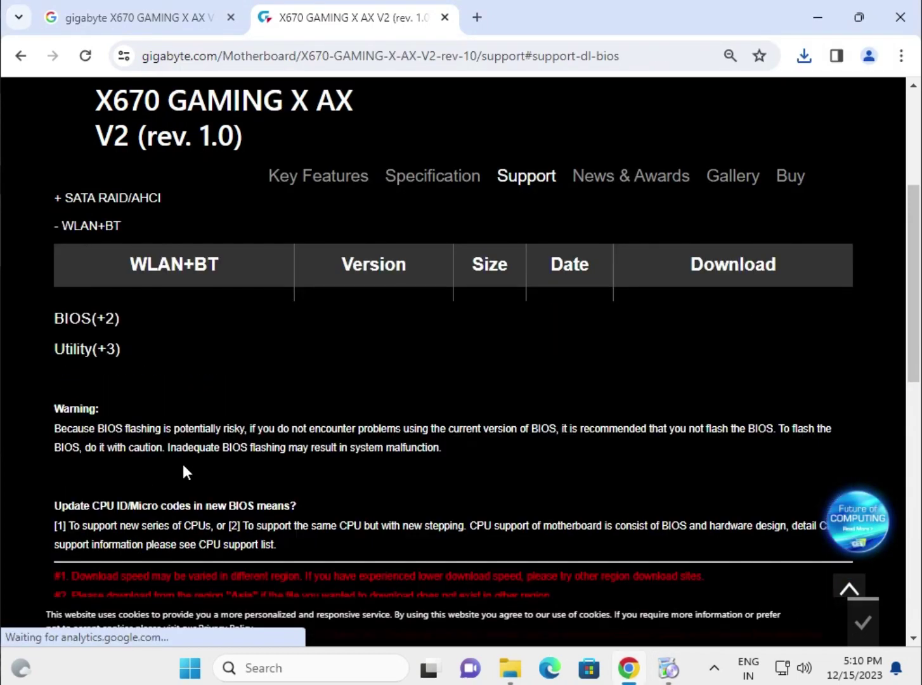
scroll(153, 454, "up", 2)
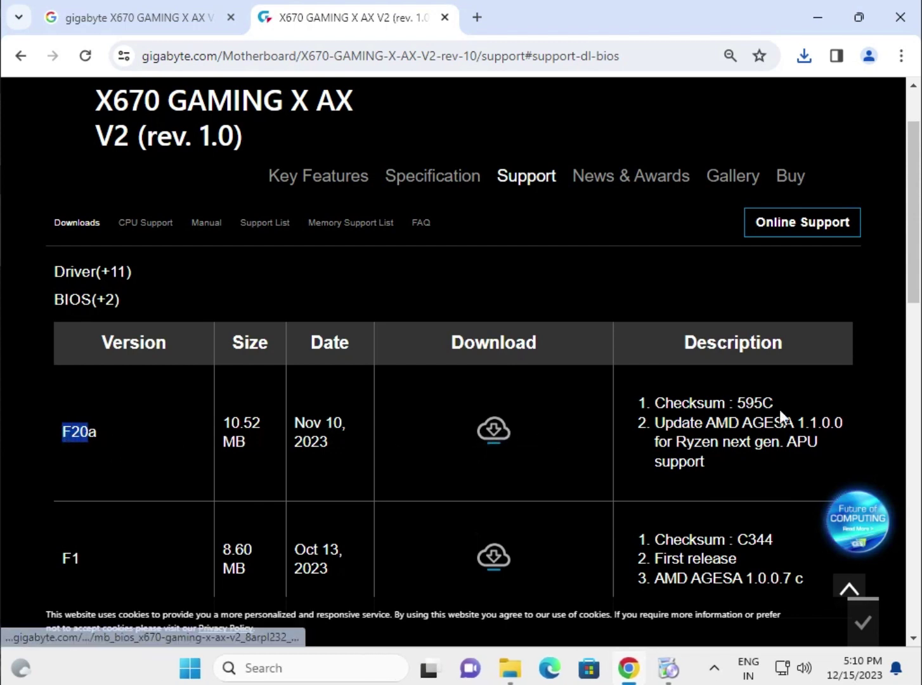
left_click_drag(800, 422, 843, 422)
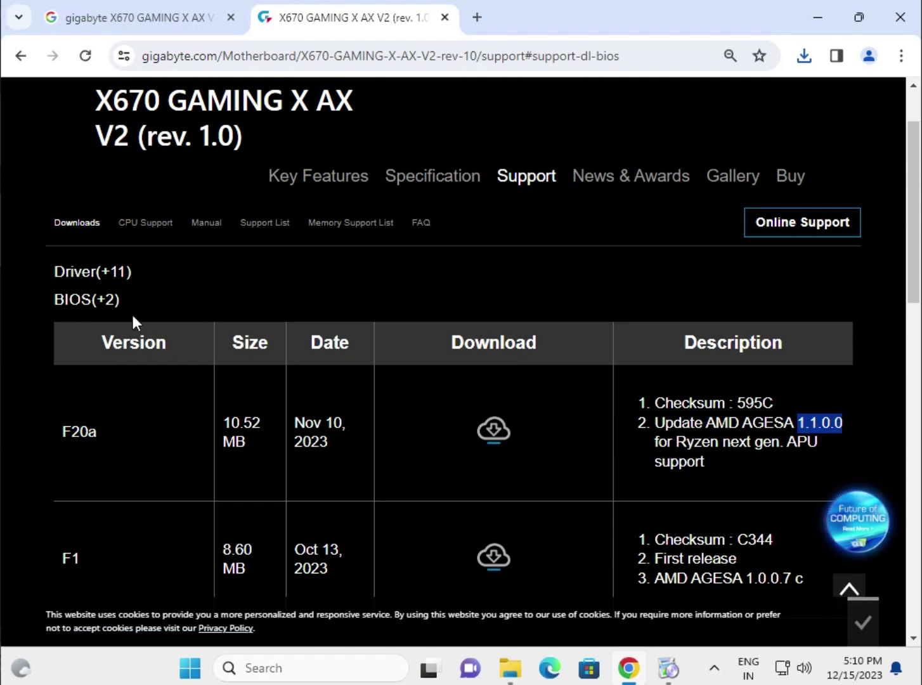
left_click(168, 331)
scroll(167, 332, "up", 2)
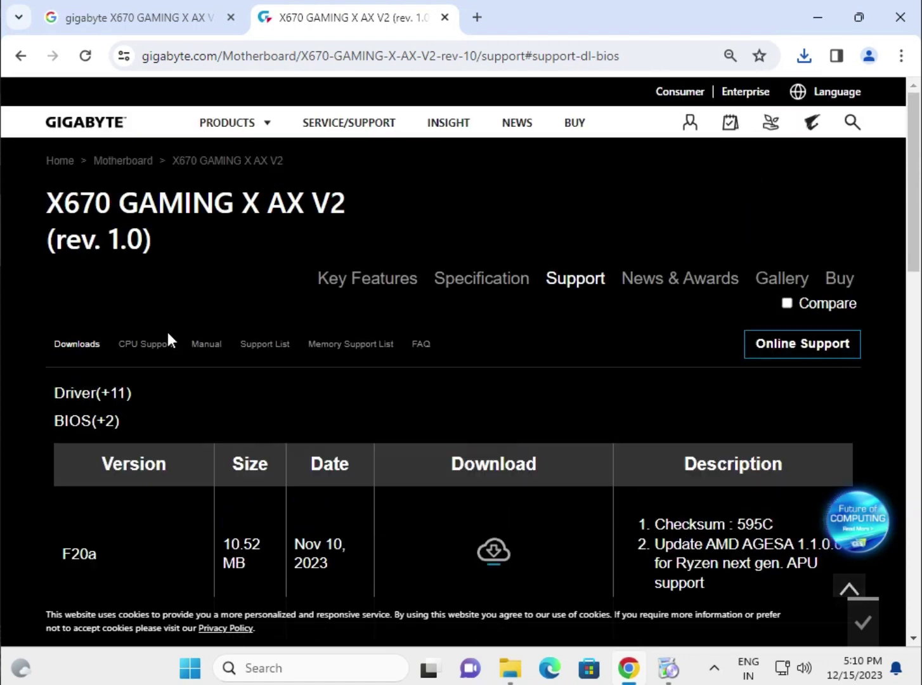
left_click(121, 398)
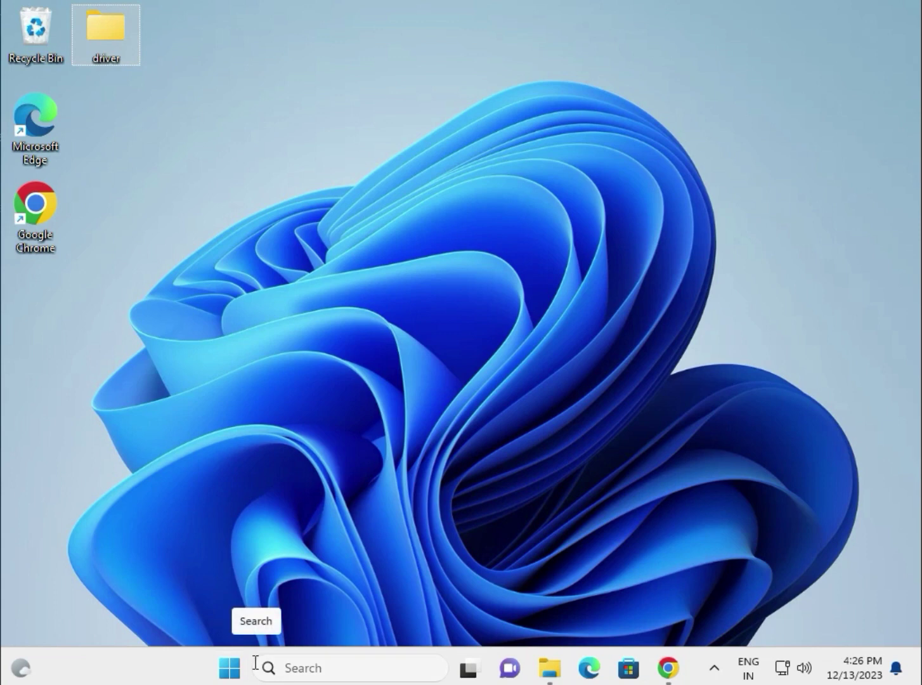
Open Device Manager and move its window clear of the driver folder on the desktop.
right_click(228, 668)
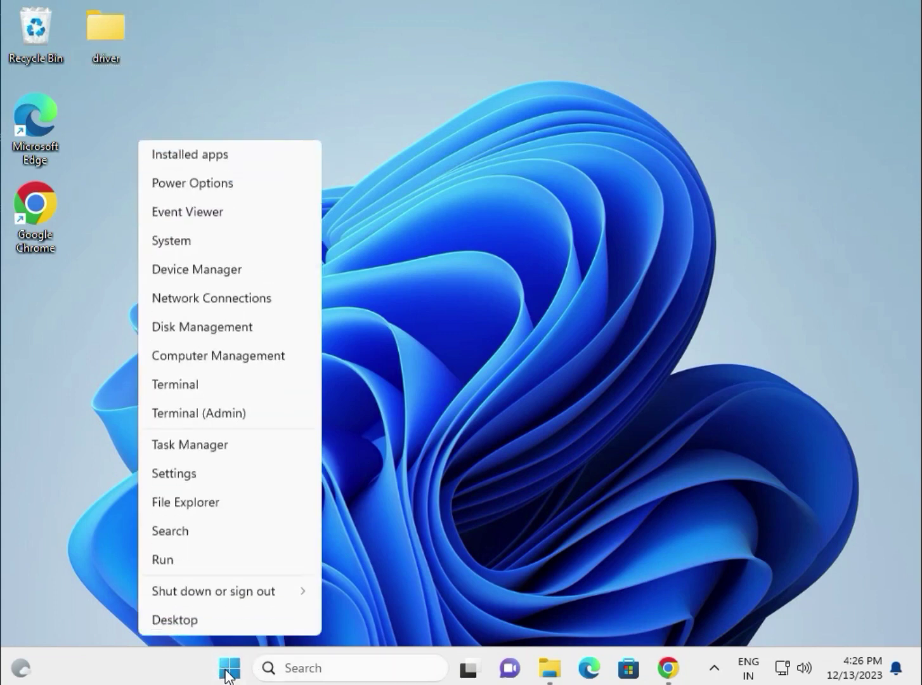
left_click(188, 277)
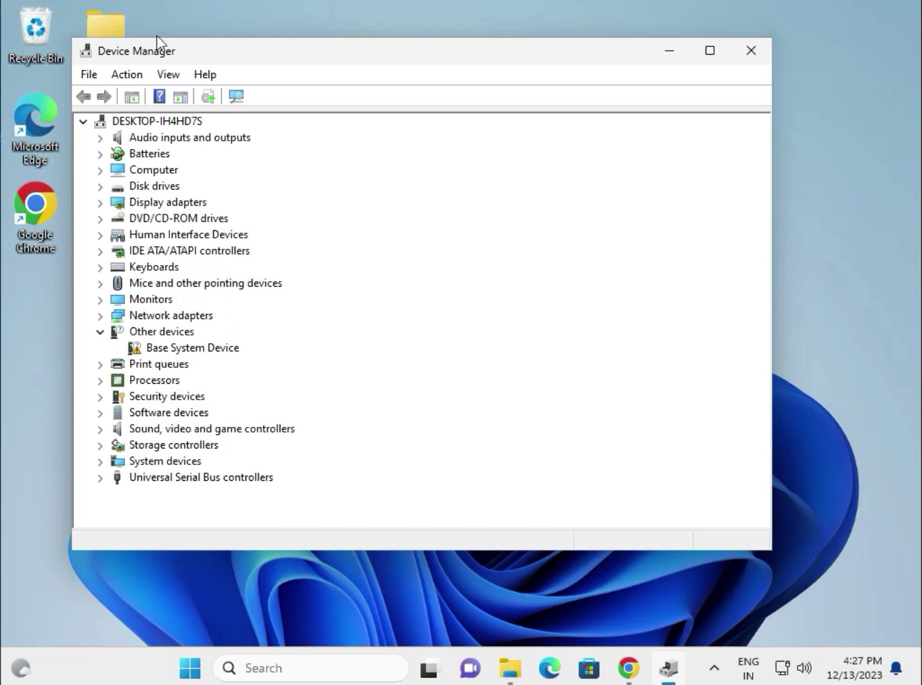
left_click_drag(194, 55, 256, 65)
left_click(100, 43)
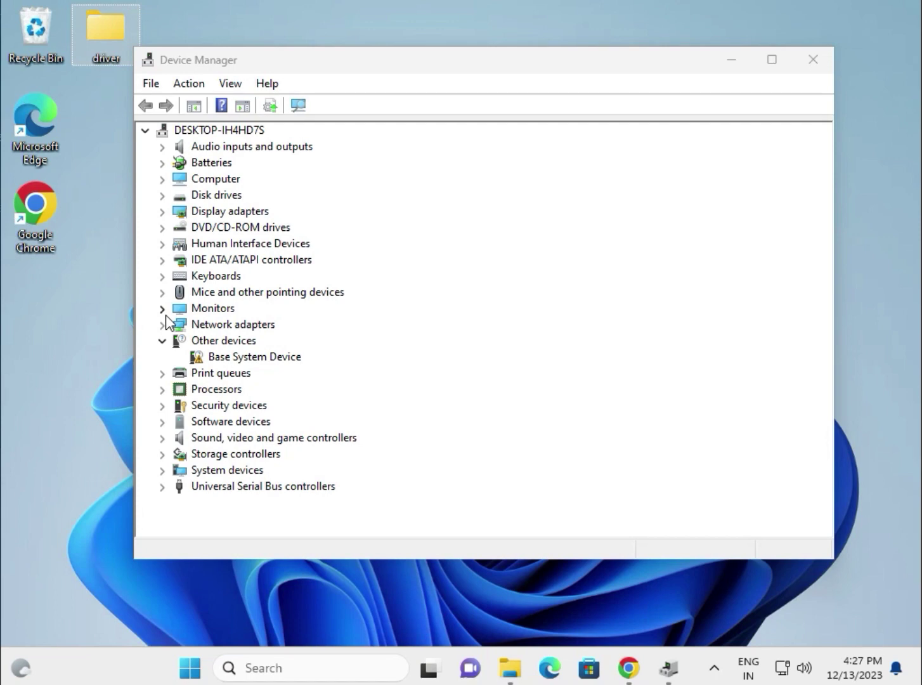
Run a manual driver update for Microsoft Basic Display Adapter using the driver folder on the desktop, and close the wizard.
left_click(194, 212)
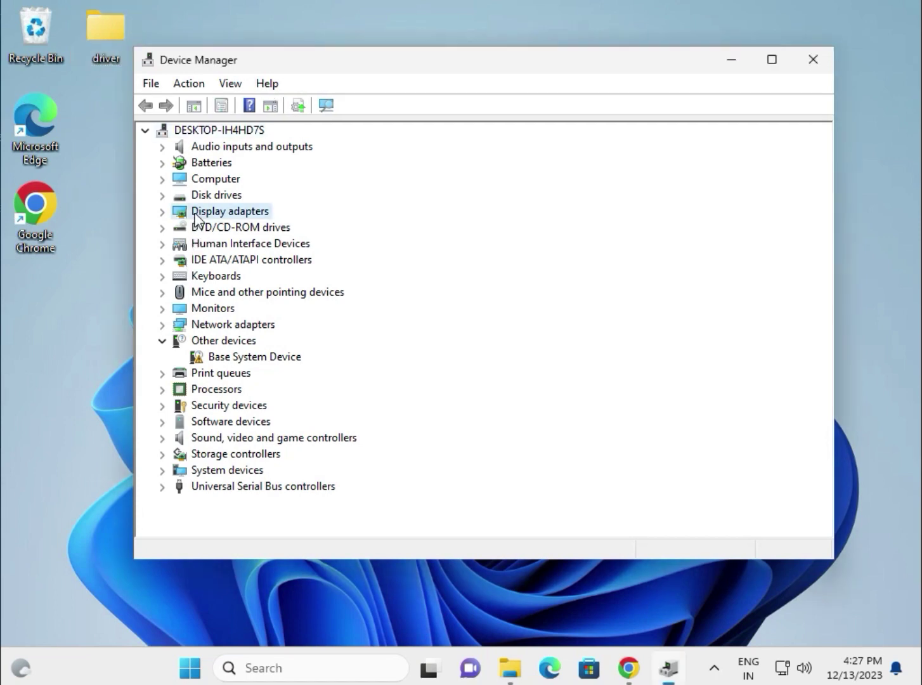
left_click(163, 211)
right_click(233, 228)
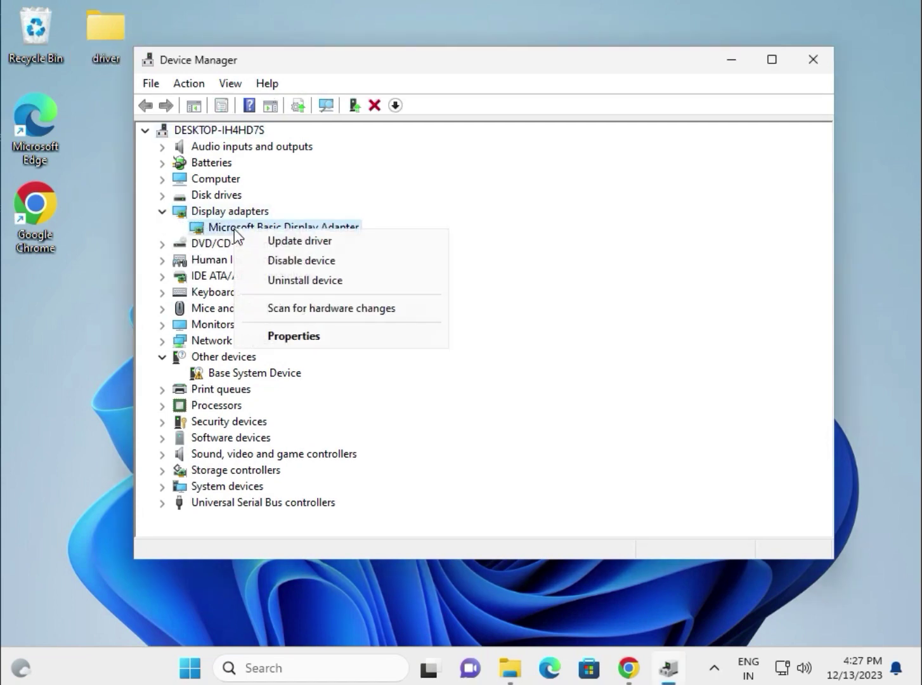
left_click(282, 242)
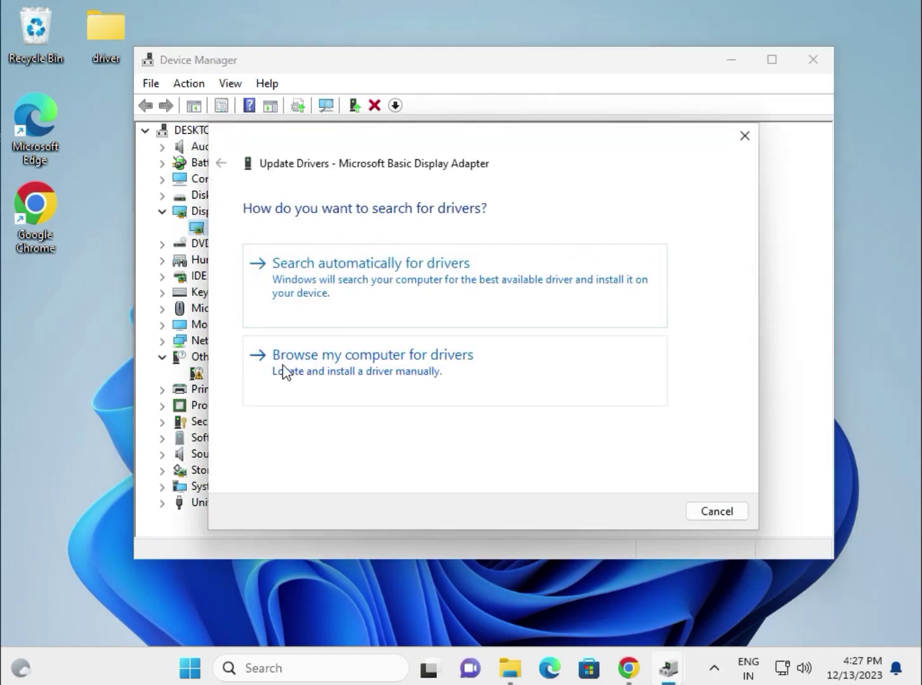
left_click(430, 371)
left_click(631, 281)
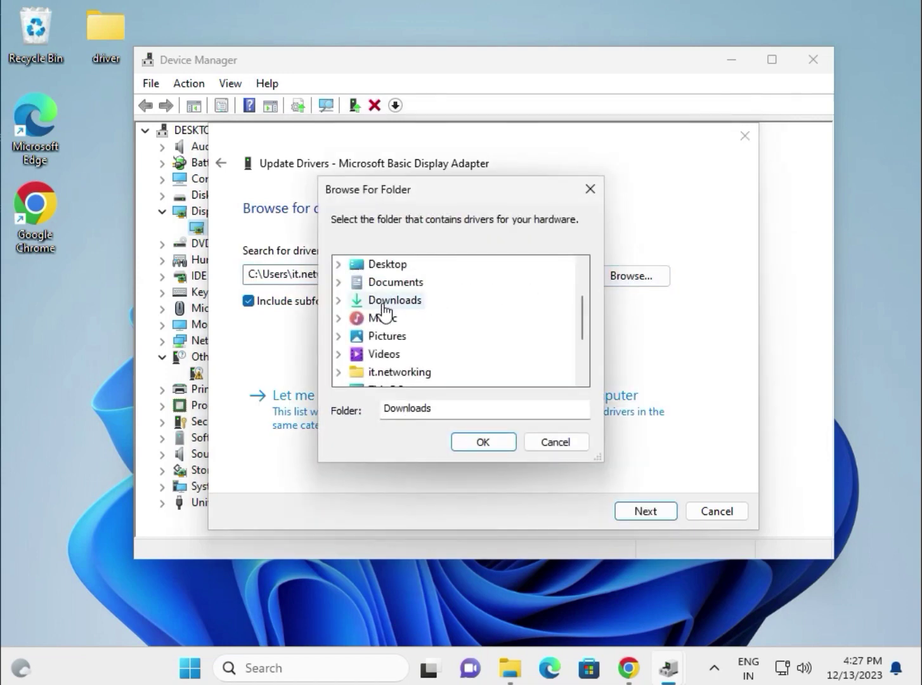
left_click(380, 265)
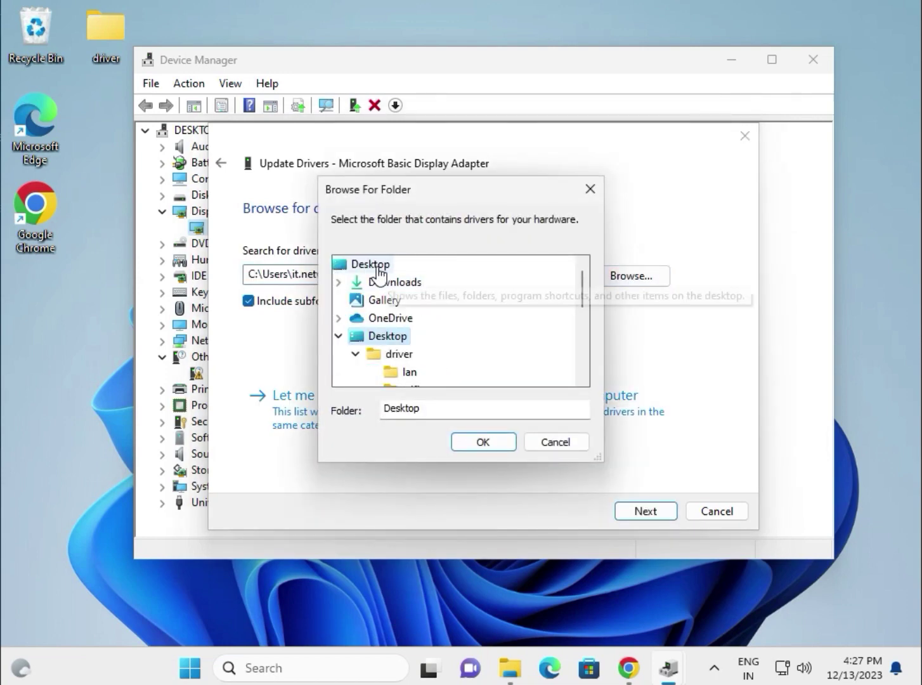
left_click(399, 355)
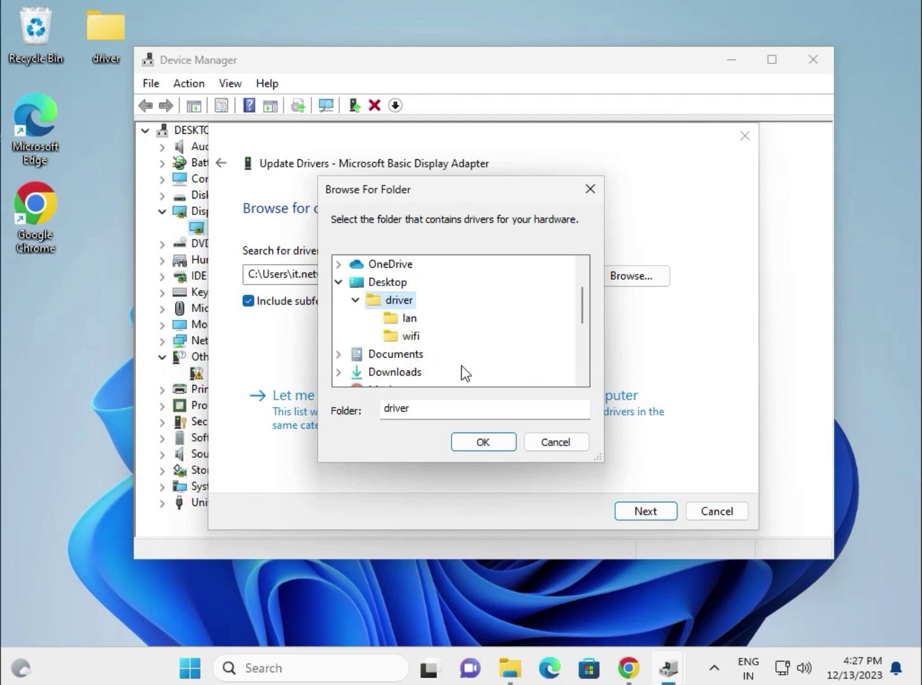
left_click(486, 443)
left_click(644, 513)
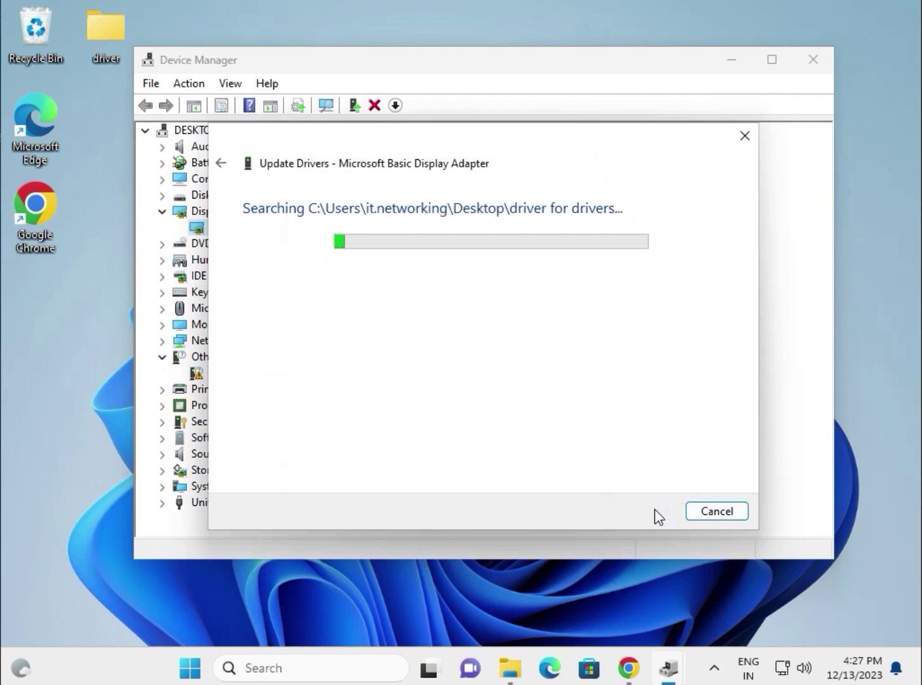
left_click(706, 511)
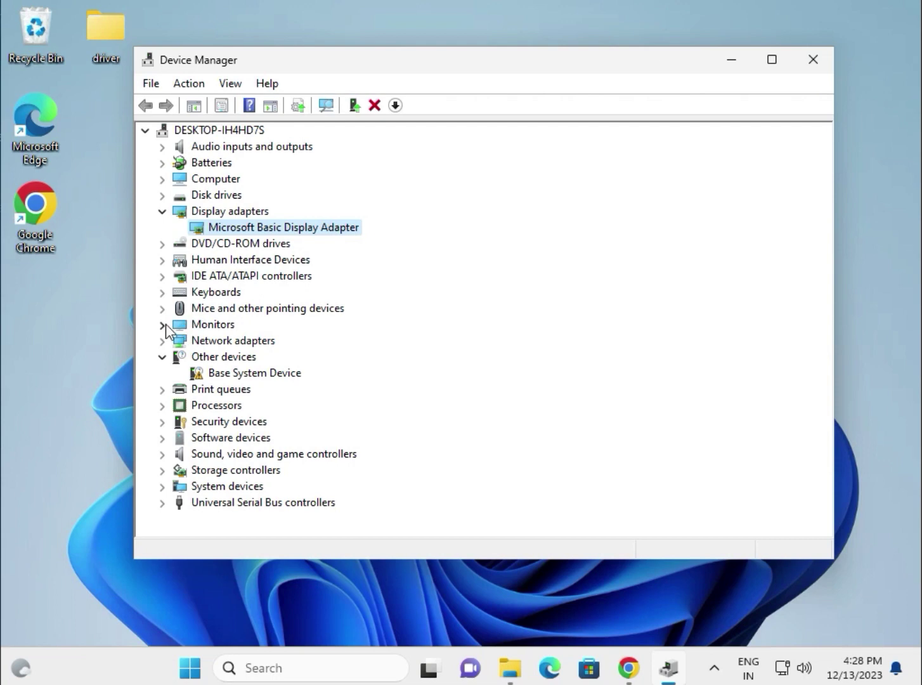
Run a manual driver update for the Intel(R) PRO/1000 MT Desktop Adapter from the desktop driver folder and close the wizard.
left_click(163, 341)
left_click(264, 358)
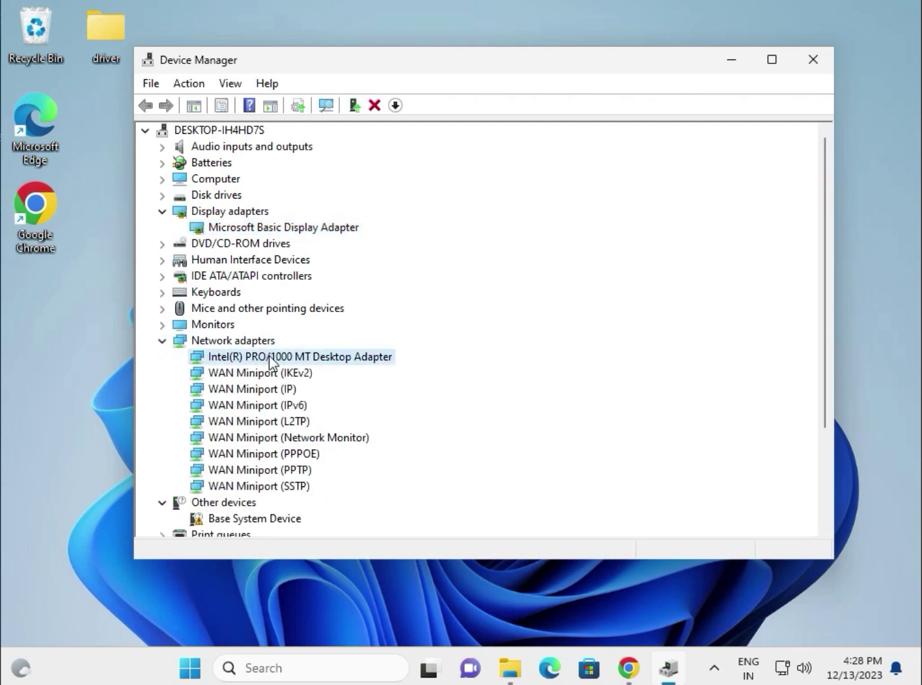
right_click(269, 356)
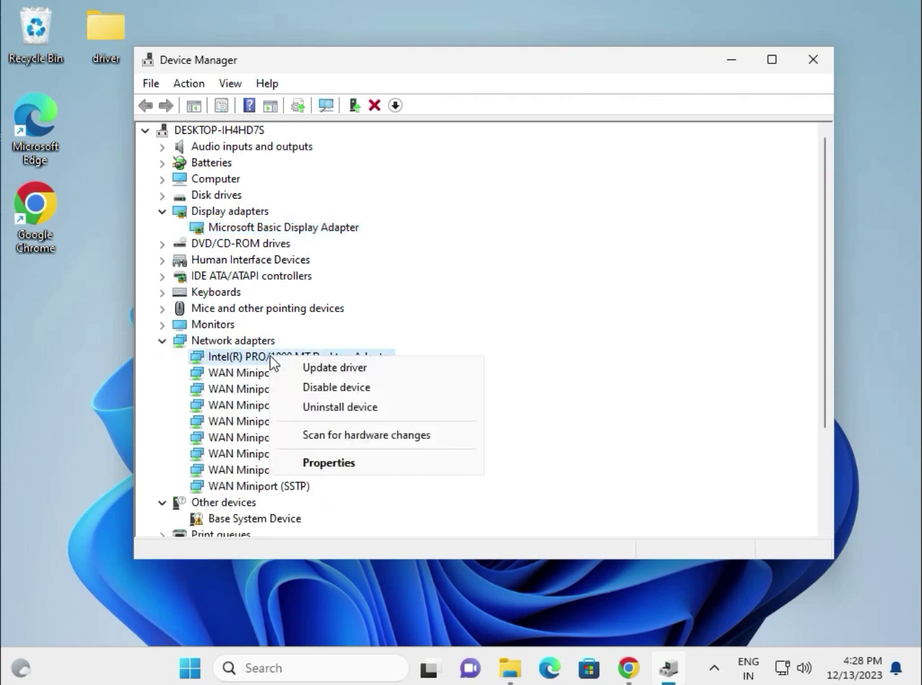
left_click(536, 349)
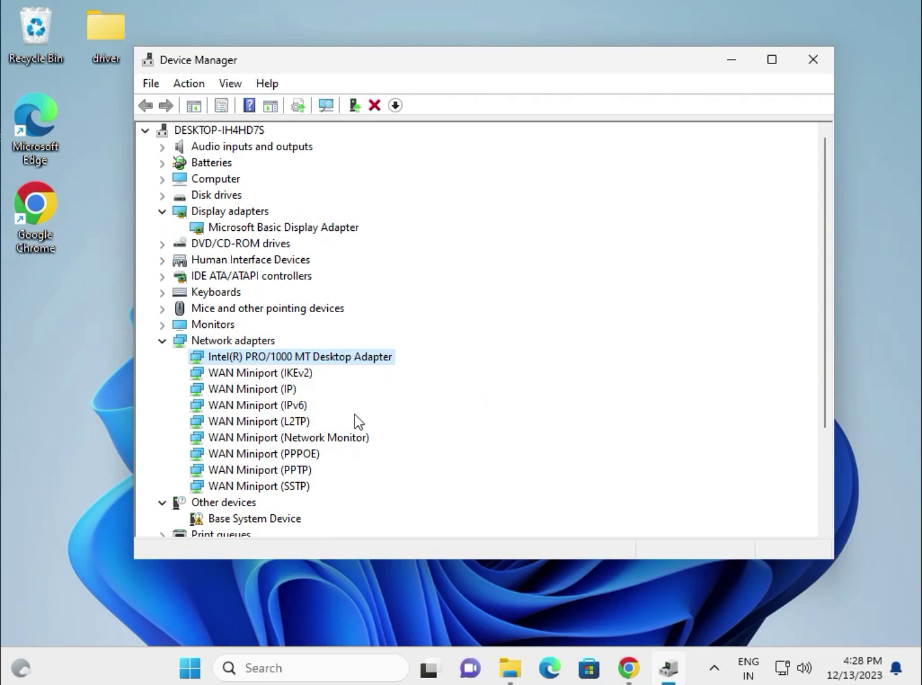
right_click(371, 363)
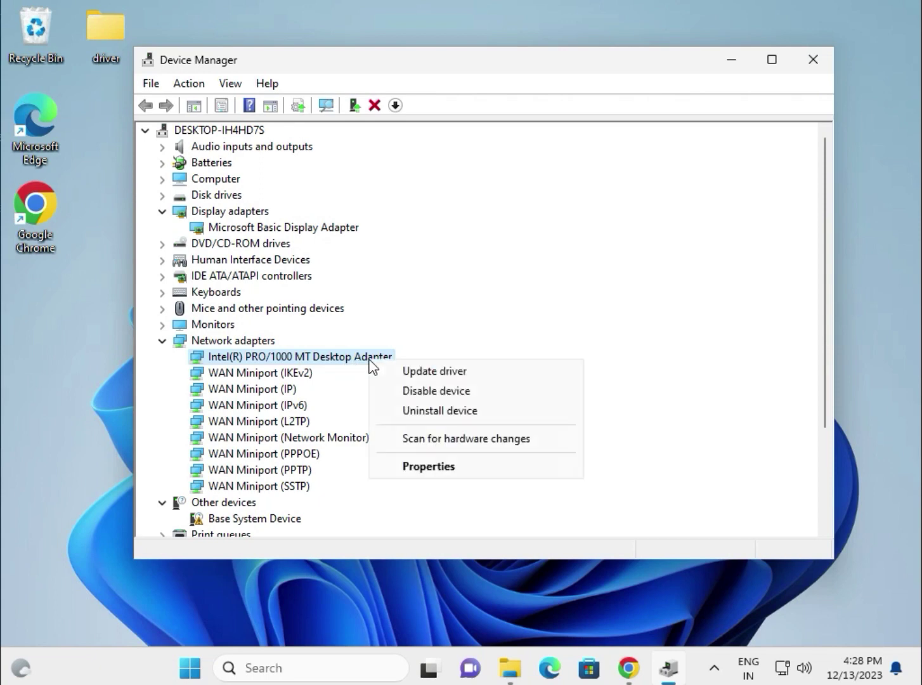
left_click(419, 372)
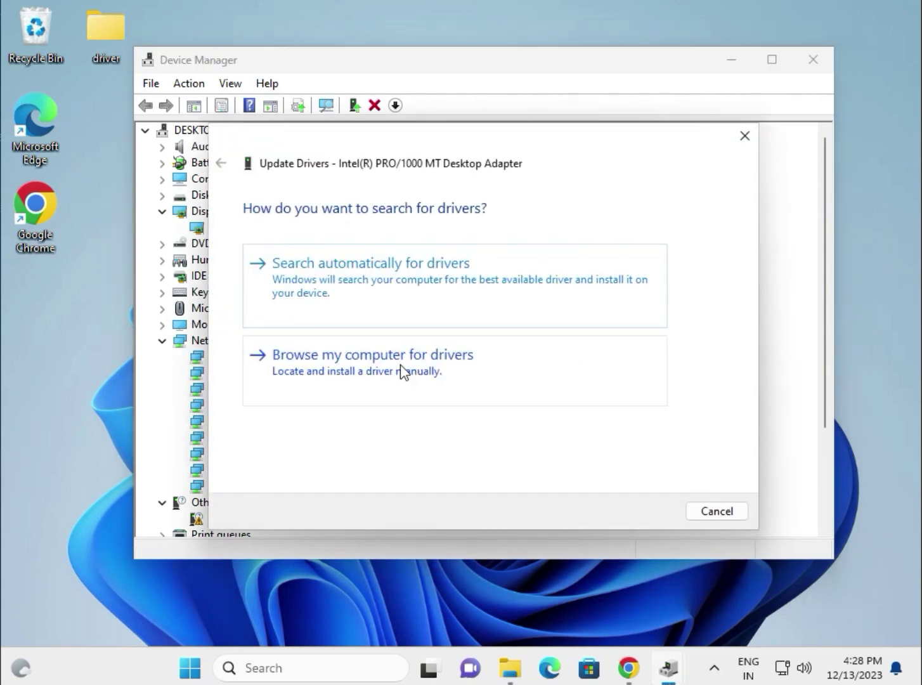
left_click(413, 371)
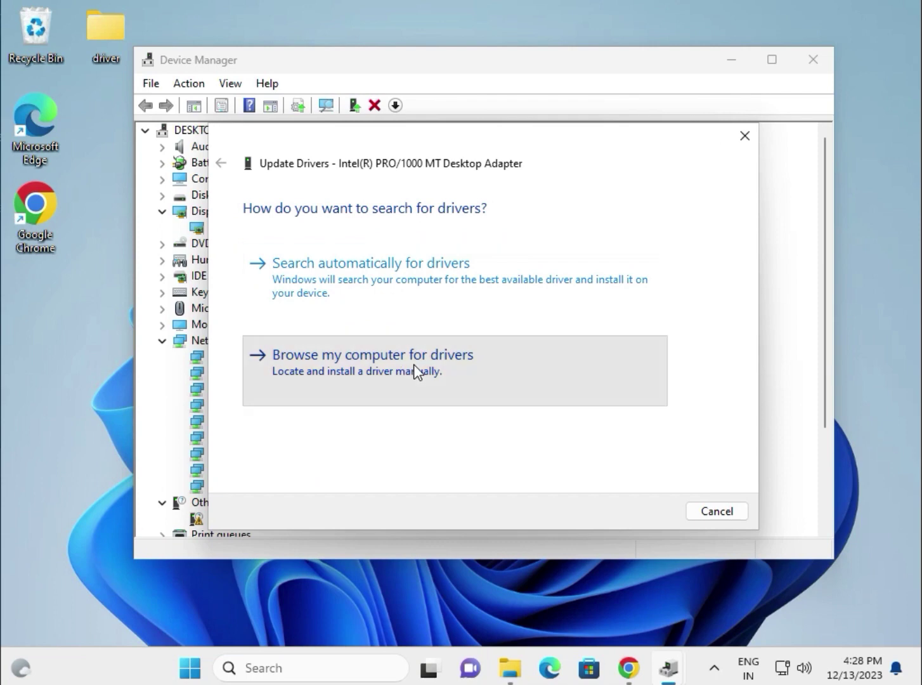
left_click(603, 274)
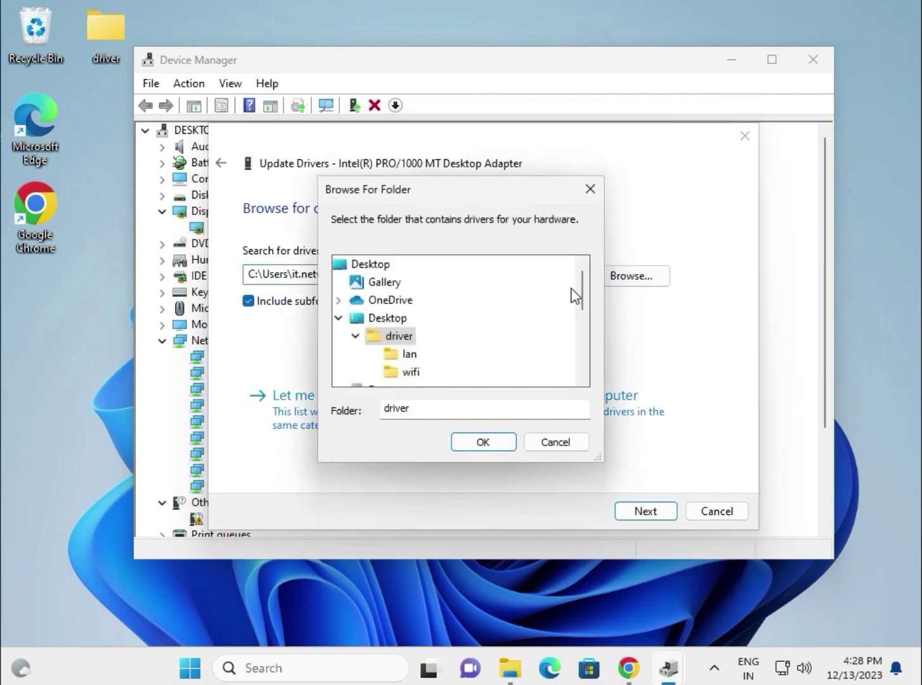
left_click(480, 441)
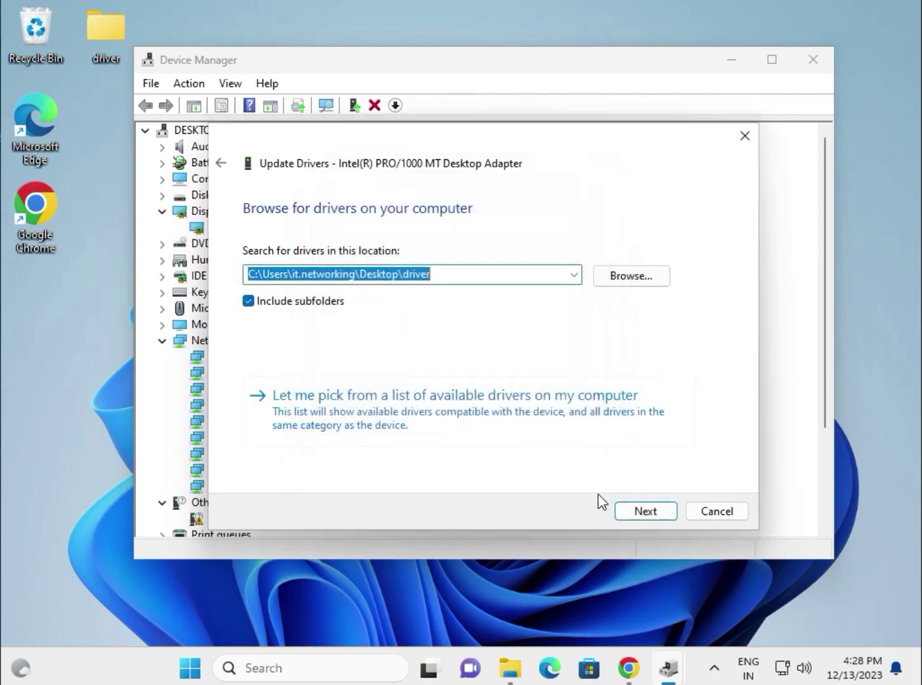
left_click(649, 512)
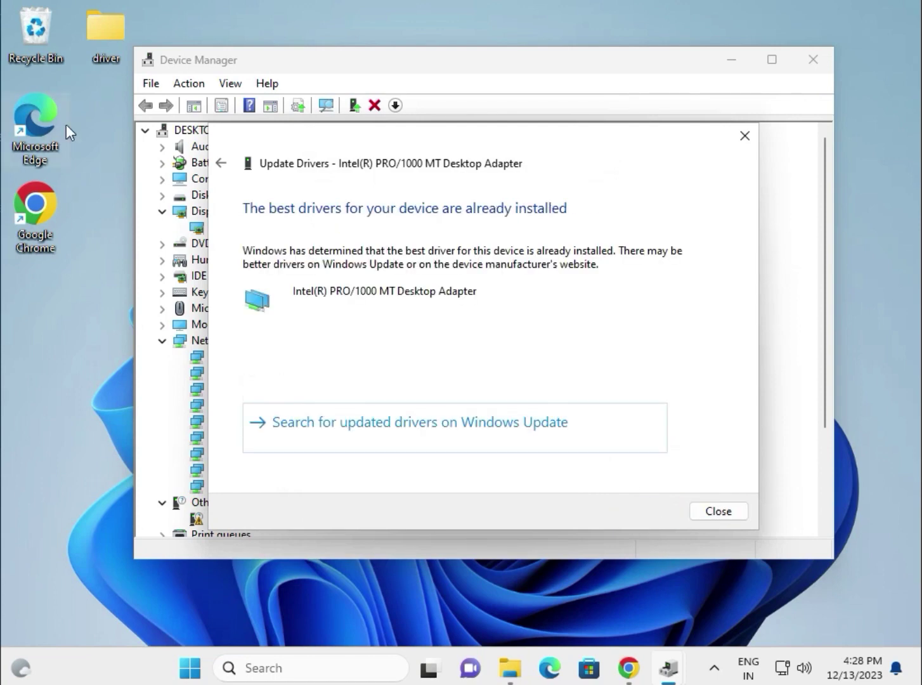
left_click(96, 37)
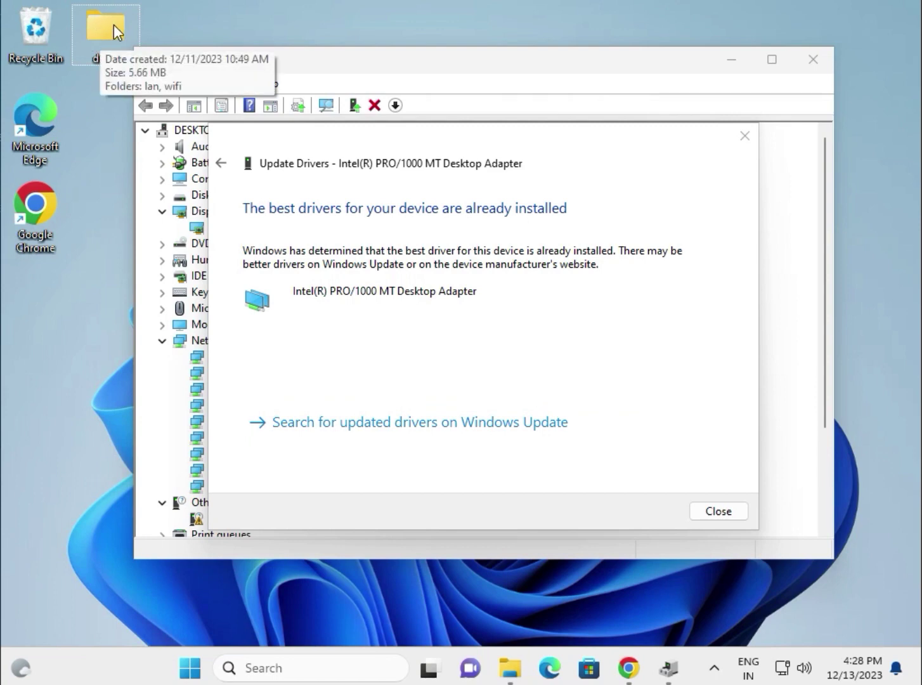
left_click(718, 513)
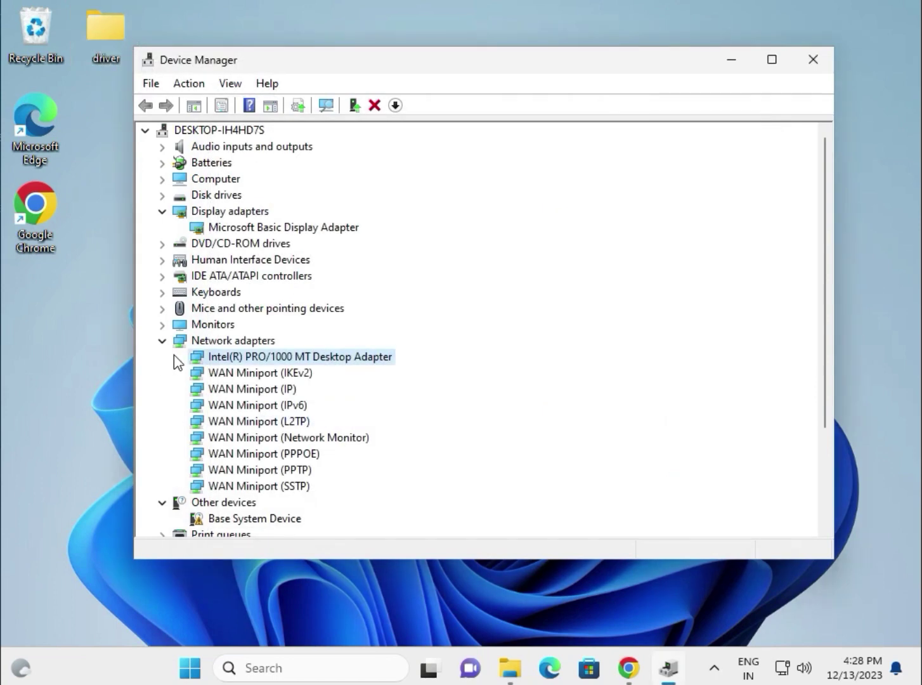
Run a manual driver update for the first Intel(R) Core(TM) i3-6098P processor entry from the desktop driver folder and close the wizard.
scroll(275, 393, "down", 3)
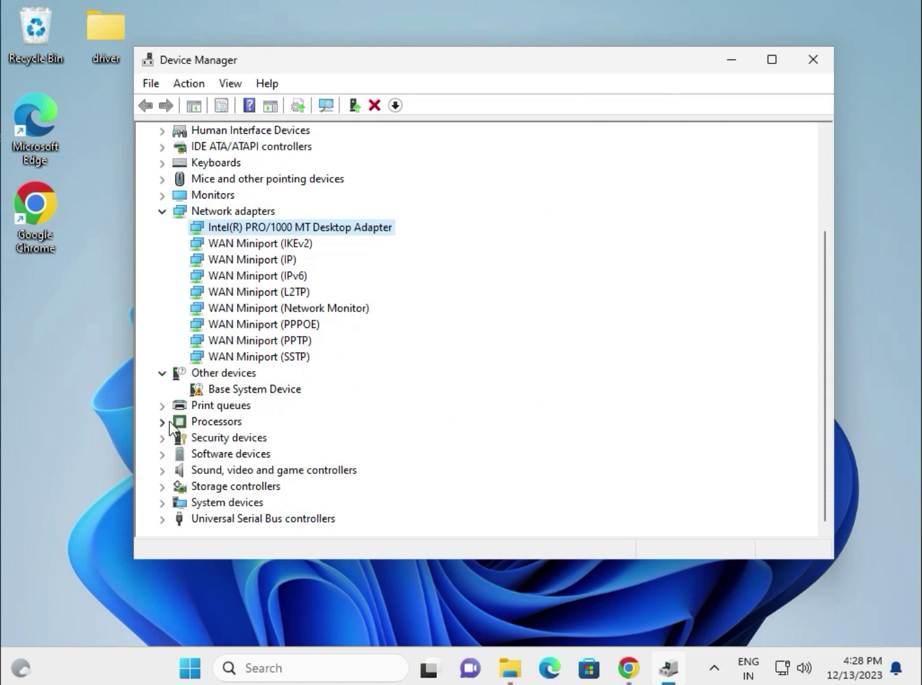
left_click(166, 421)
left_click(301, 439)
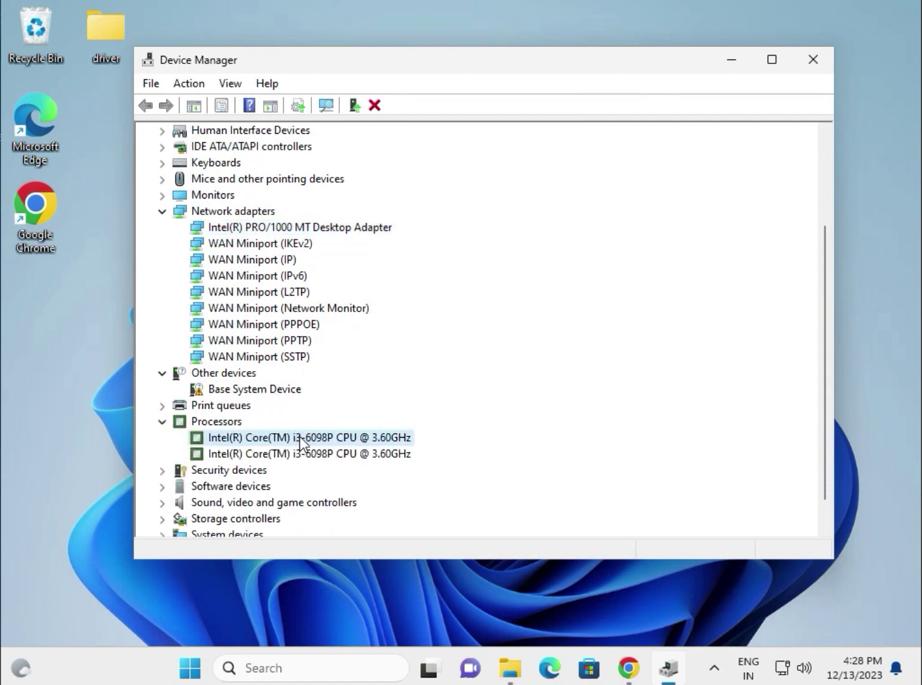
right_click(300, 436)
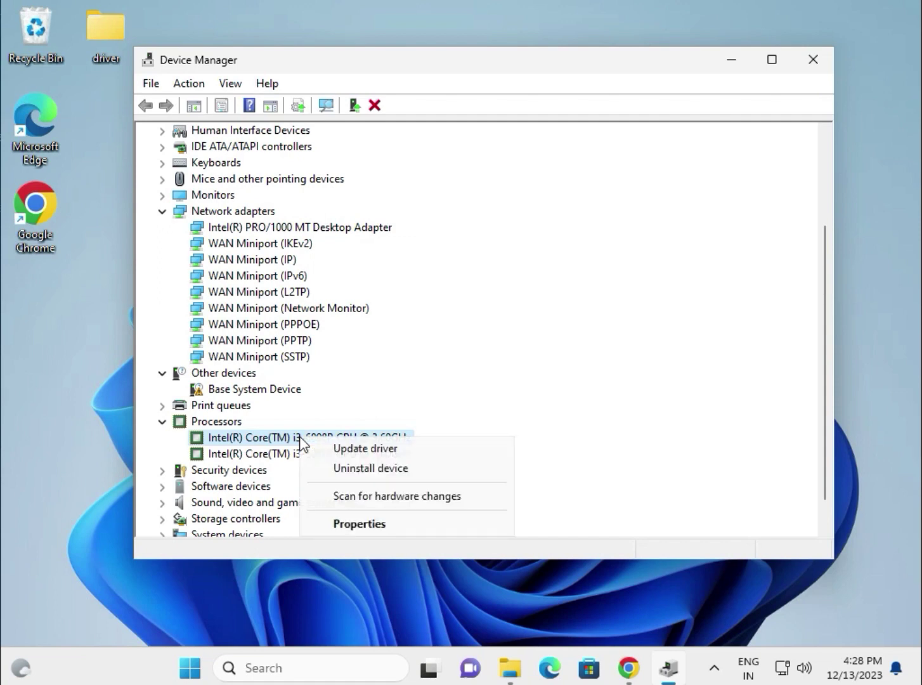
left_click(341, 449)
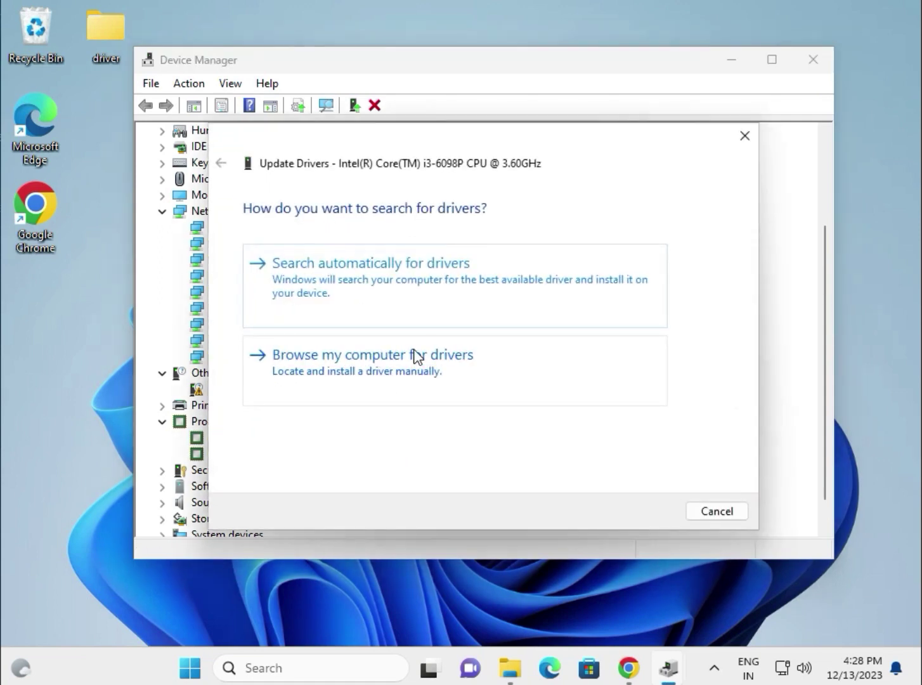
left_click(390, 360)
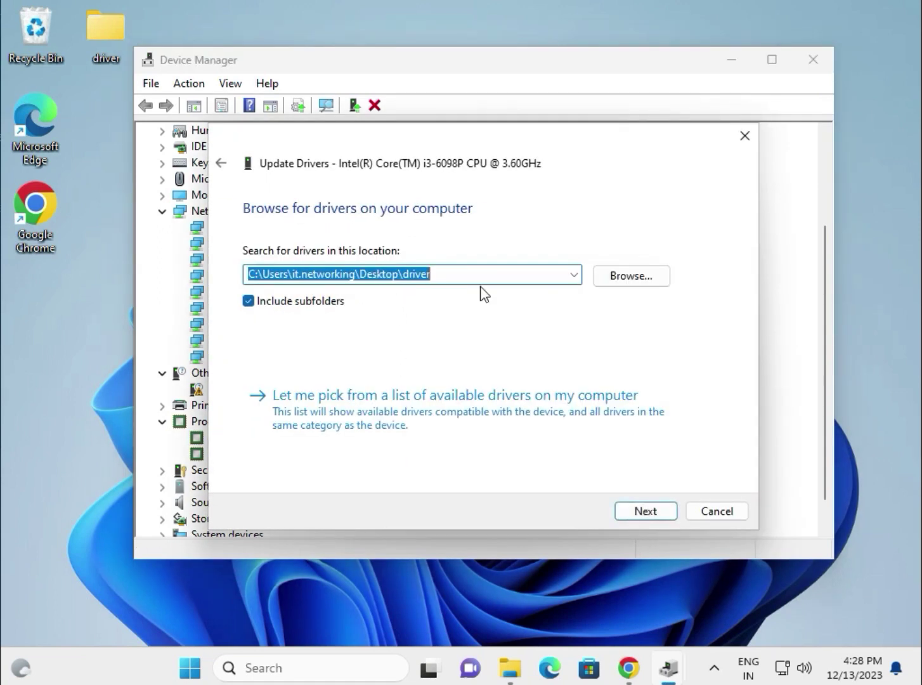
left_click(355, 279)
left_click(604, 276)
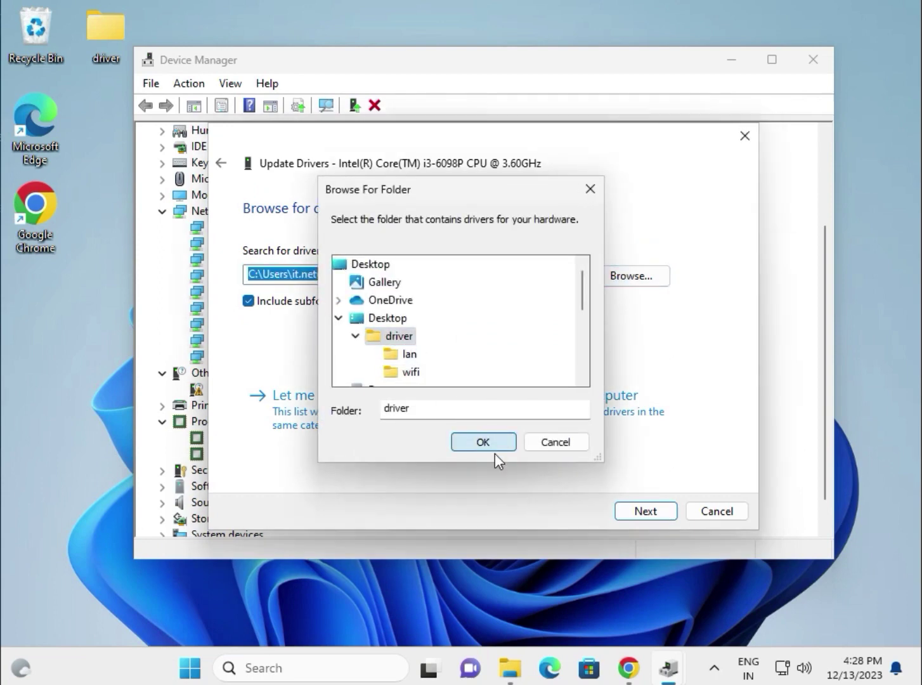
left_click(480, 444)
left_click(636, 511)
left_click(715, 517)
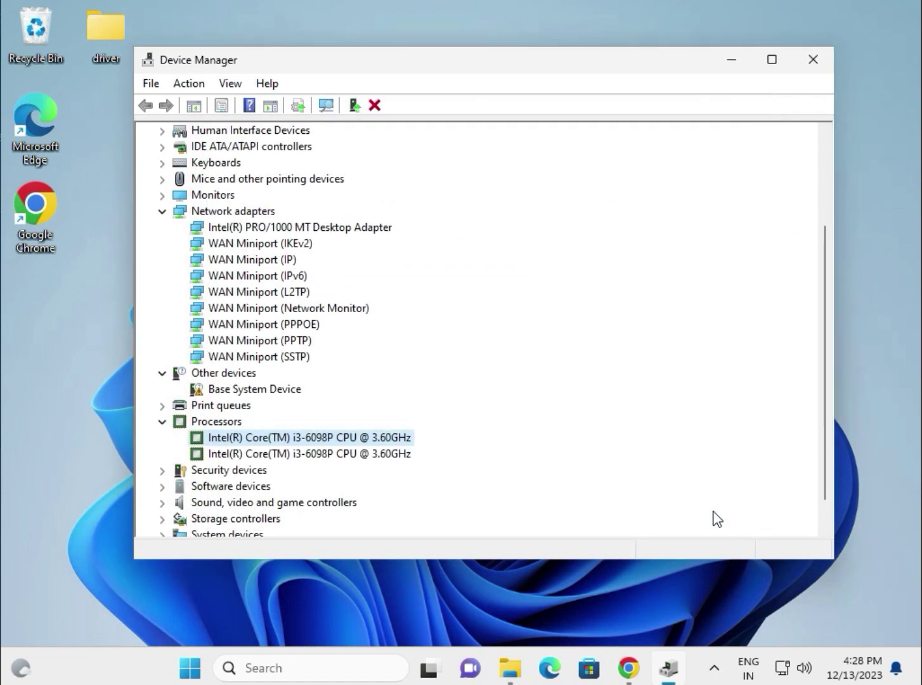
Expand the sound, video and game controllers and the Universal Serial Bus controllers to examine the devices under them.
scroll(335, 421, "down", 1)
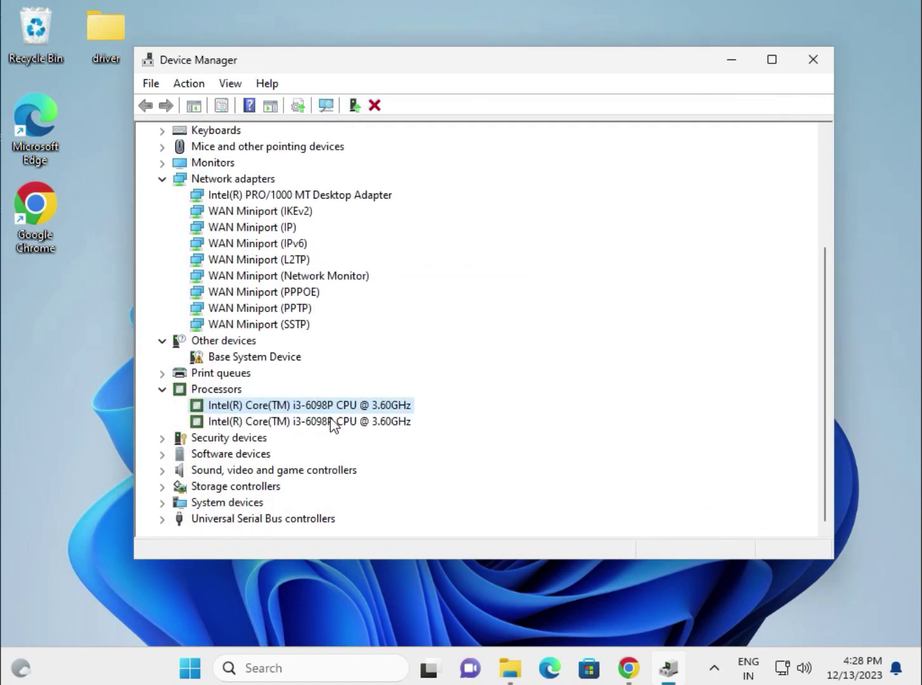
left_click(163, 470)
left_click(220, 484)
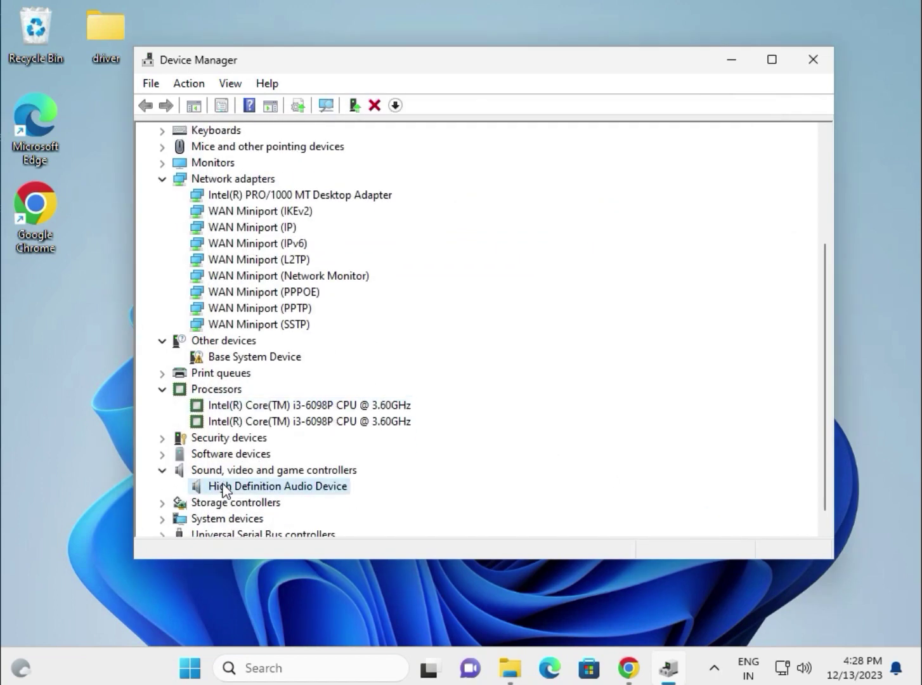
scroll(233, 489, "down", 1)
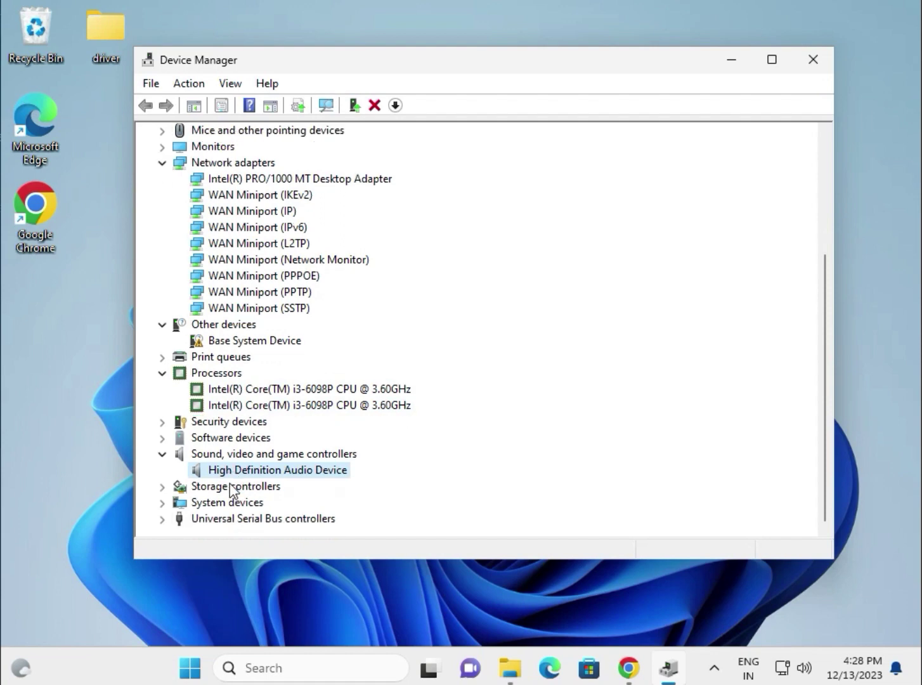
left_click(166, 520)
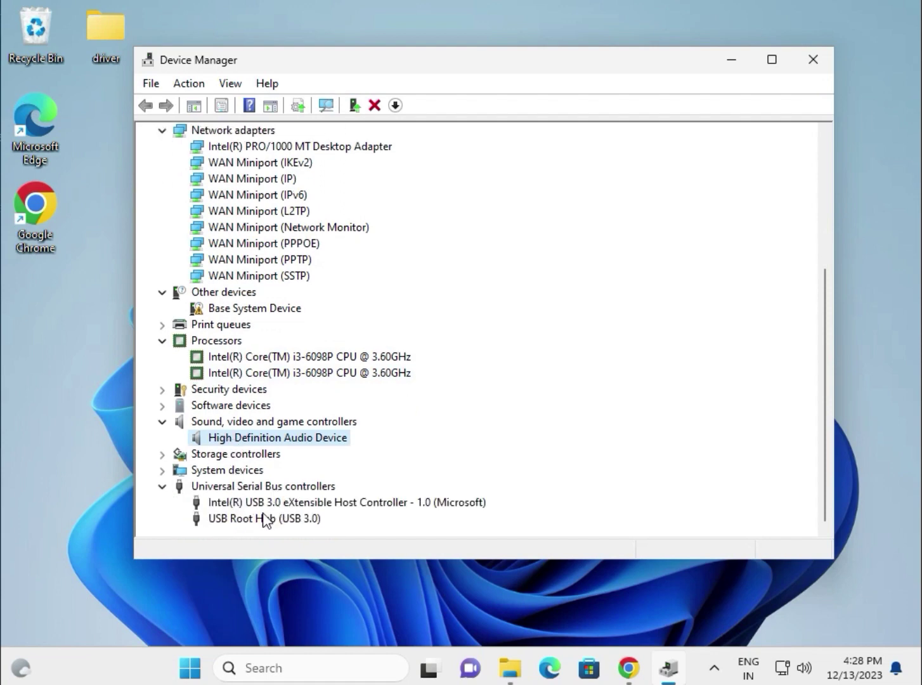
Review the display adapter, Intel network adapter and first processor entries in the device list.
scroll(227, 469, "up", 5)
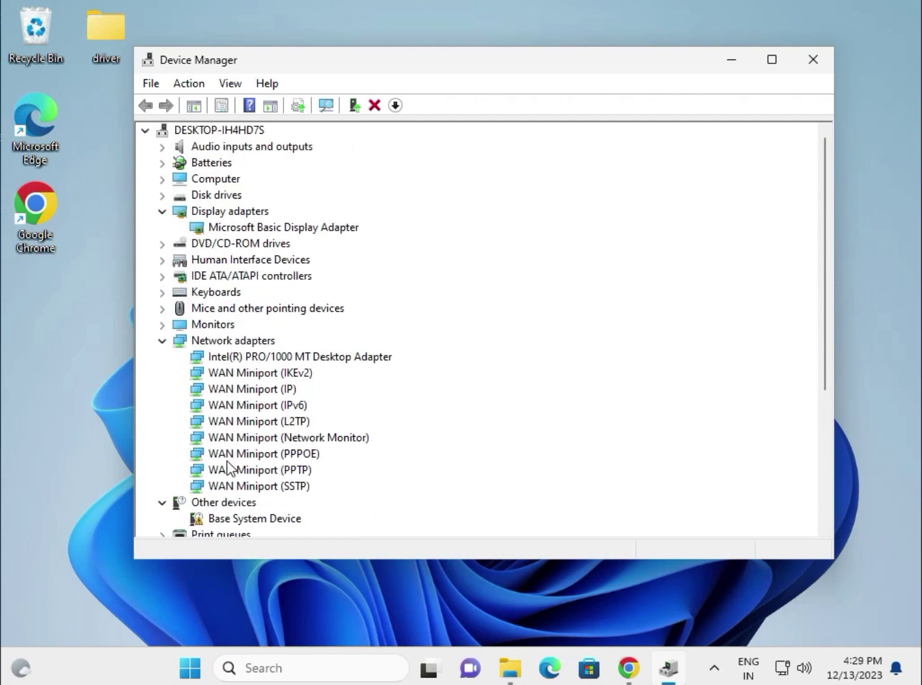
left_click(233, 226)
left_click(254, 356)
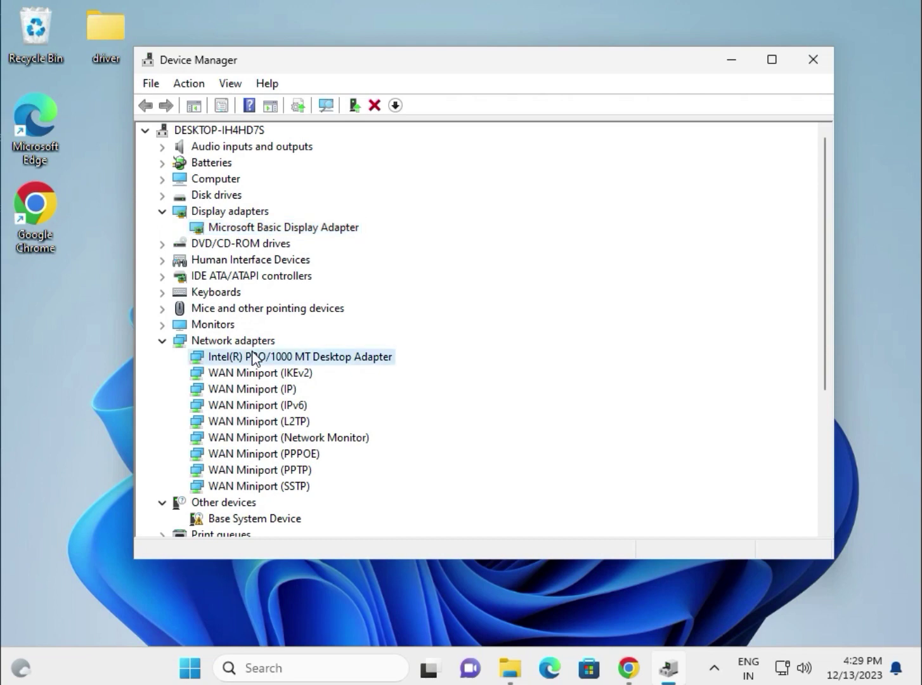
scroll(279, 387, "down", 2)
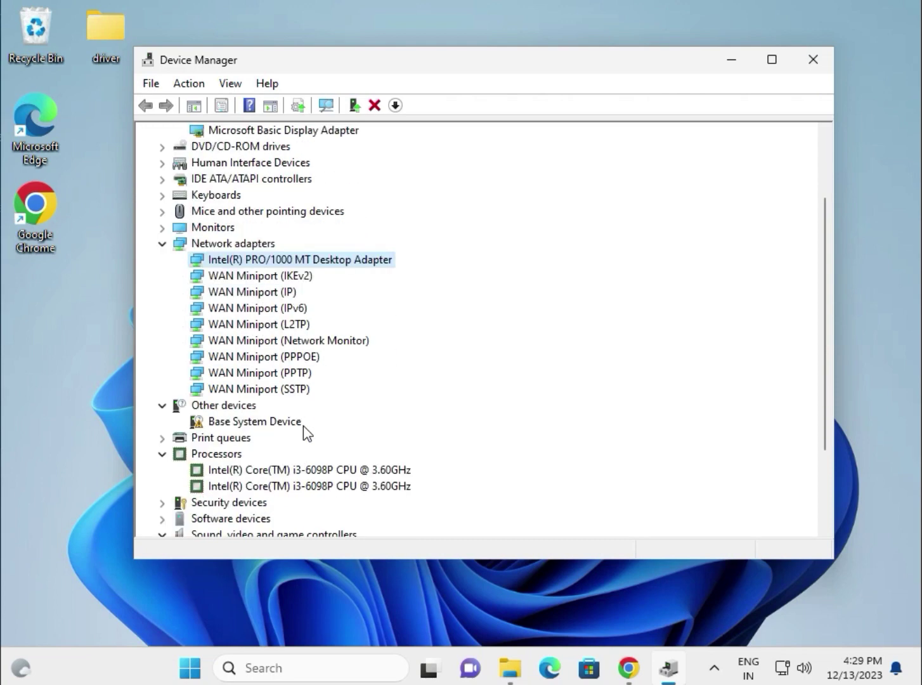
left_click(305, 471)
scroll(290, 513, "down", 1)
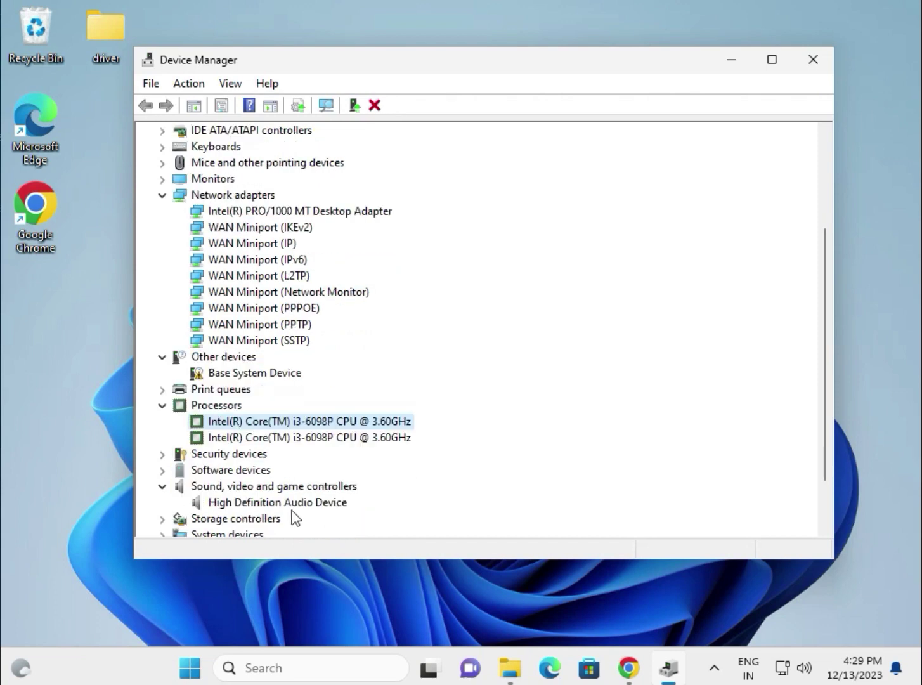